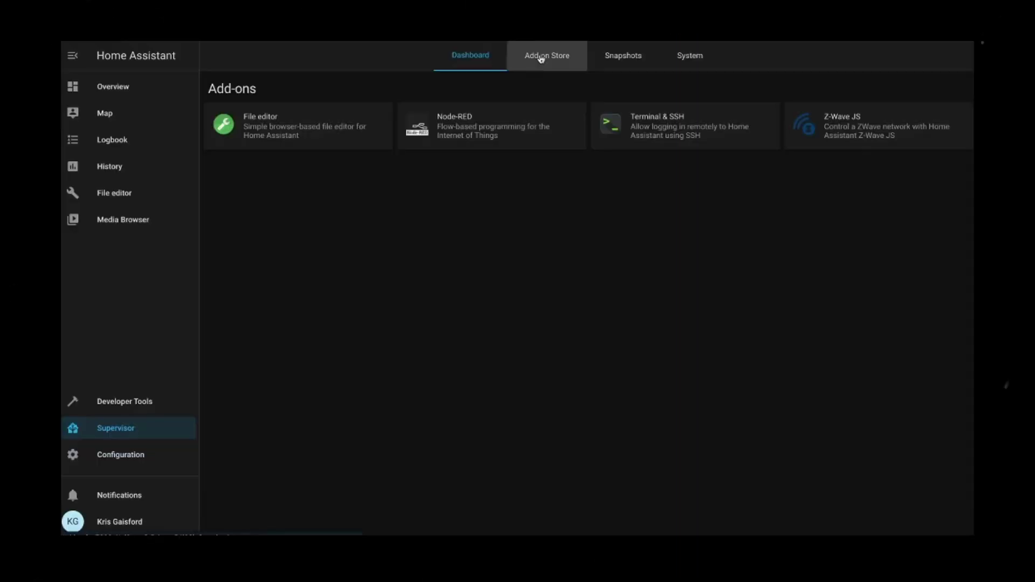
After the HACS intro, open the Supervisor Add-on Store
left_click(539, 58)
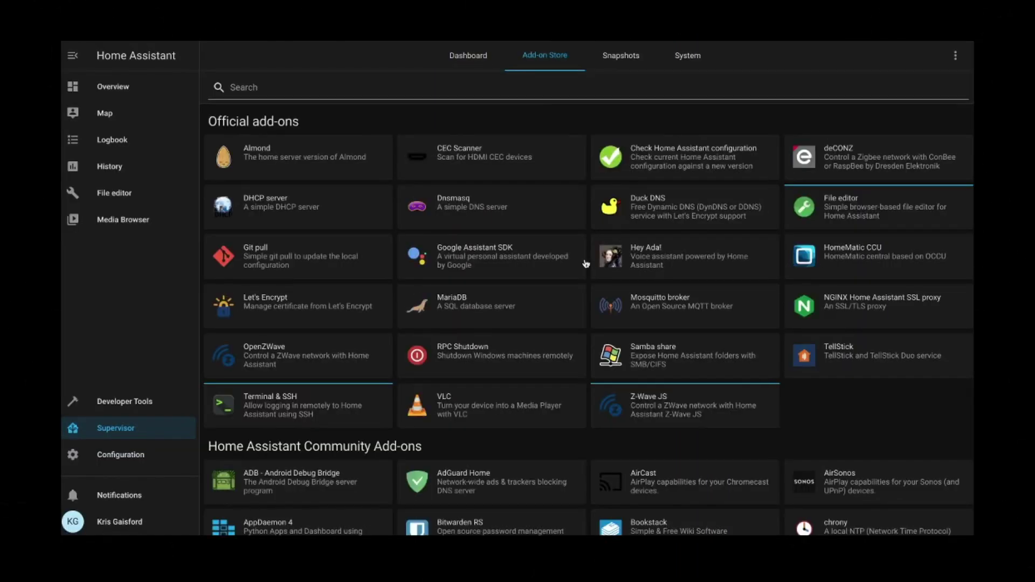
Scroll through the official and community add-ons in the Add-on Store
scroll(578, 280, "down", 8)
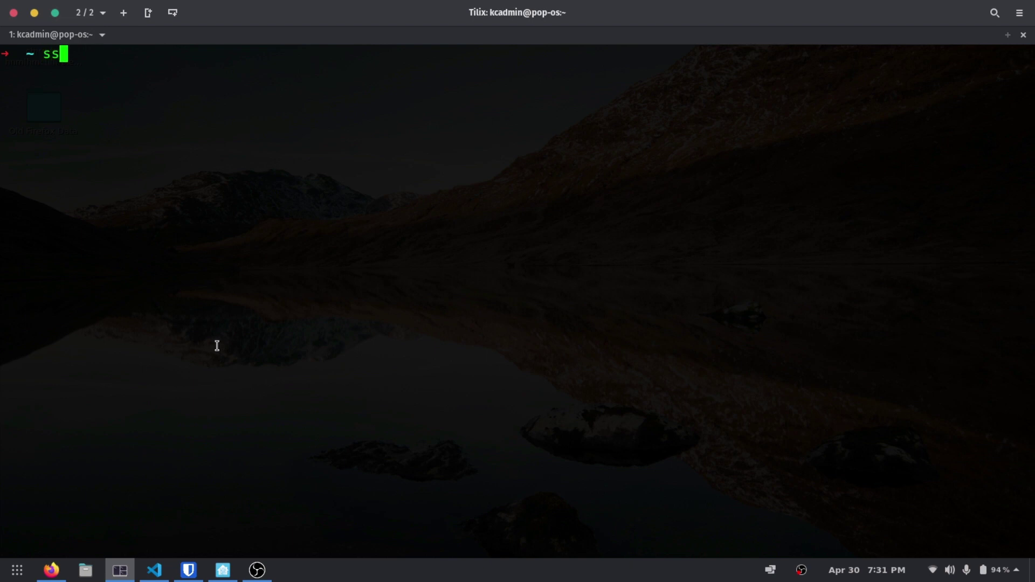
SSH into the Home Assistant host as root, clear the terminal, and bring the HACS website forward
type("root@10.10.1.46")
key("Return")
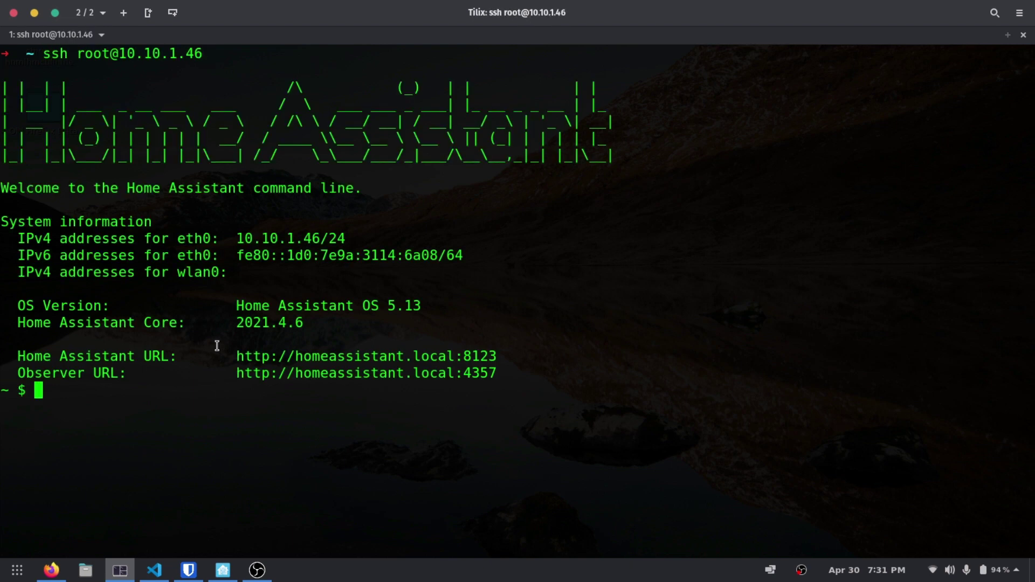
key("ctrl+l")
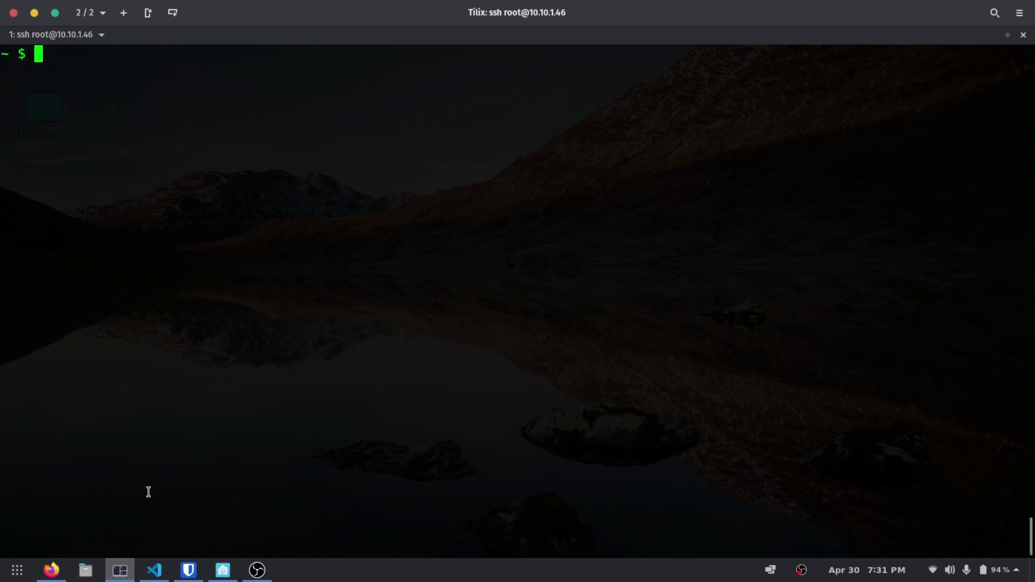
mouse_move(55, 570)
left_click(129, 464)
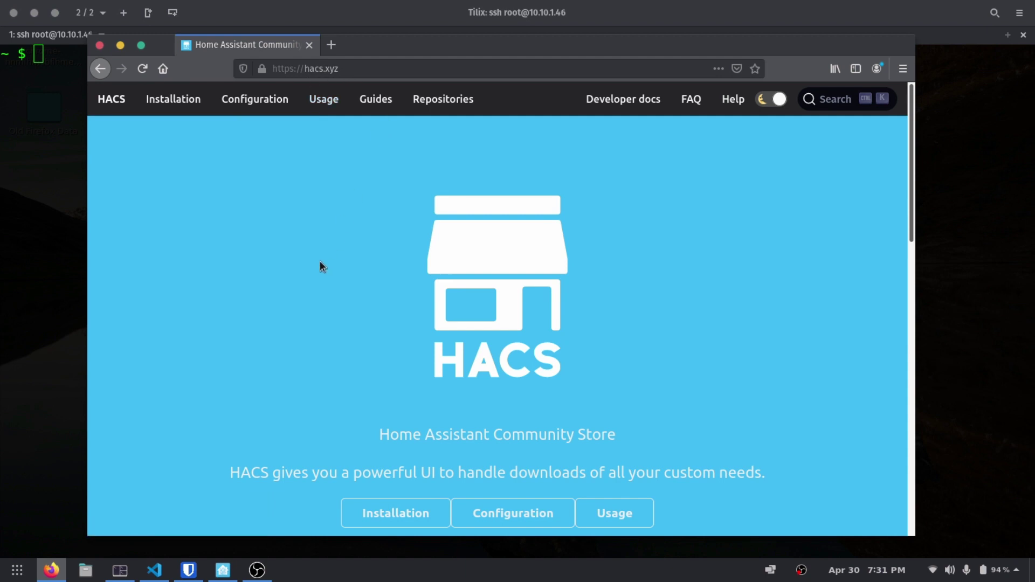
Find the wget install command on the HACS Installation docs page, then minimize Firefox
left_click(397, 513)
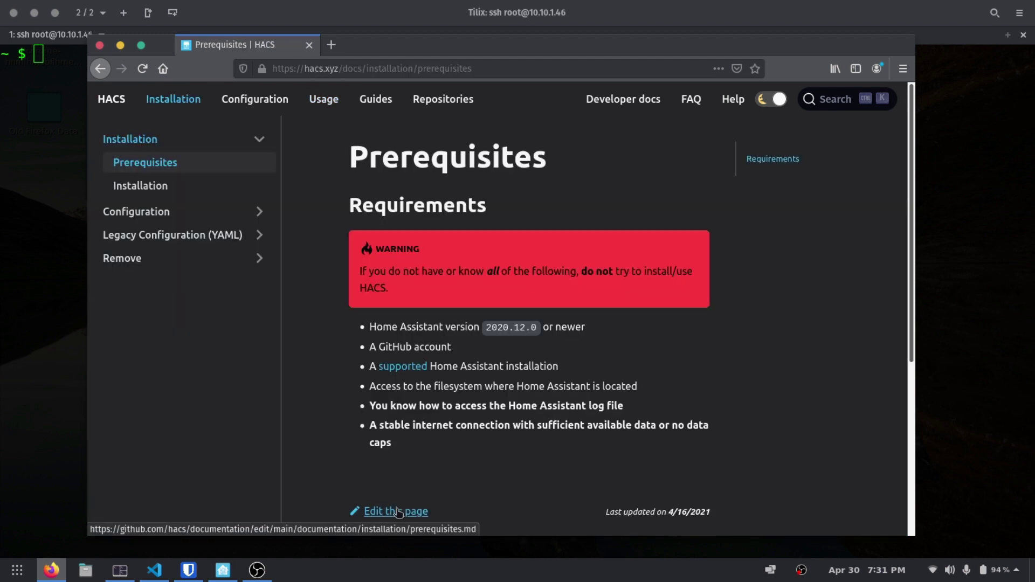
left_click(154, 187)
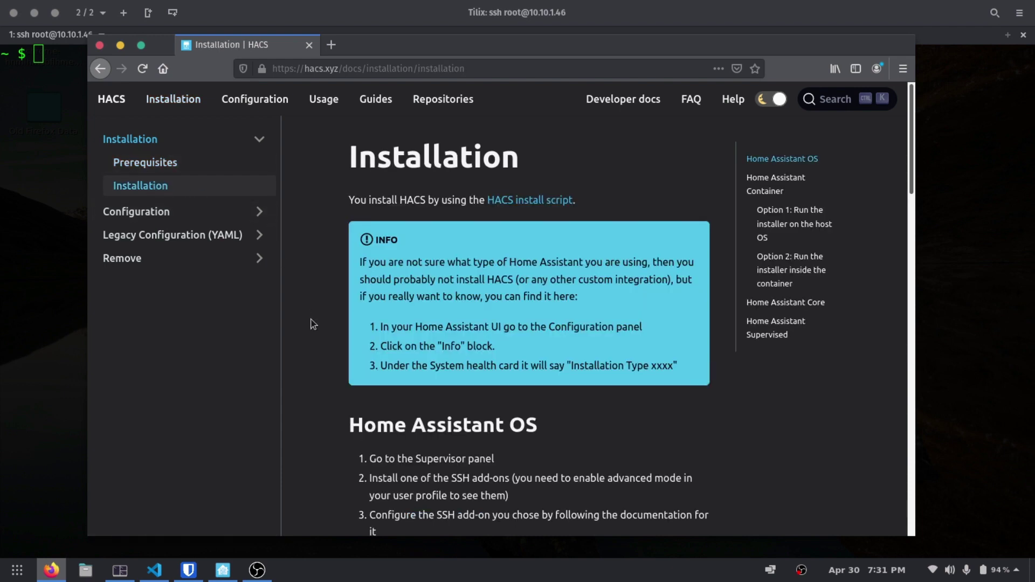
scroll(312, 324, "down", 3)
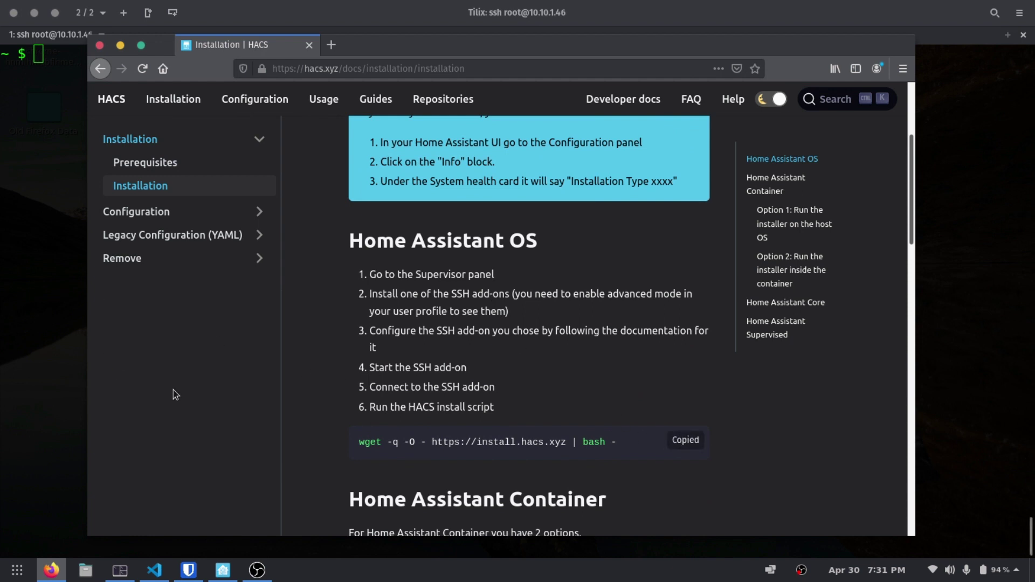
right_click(45, 574)
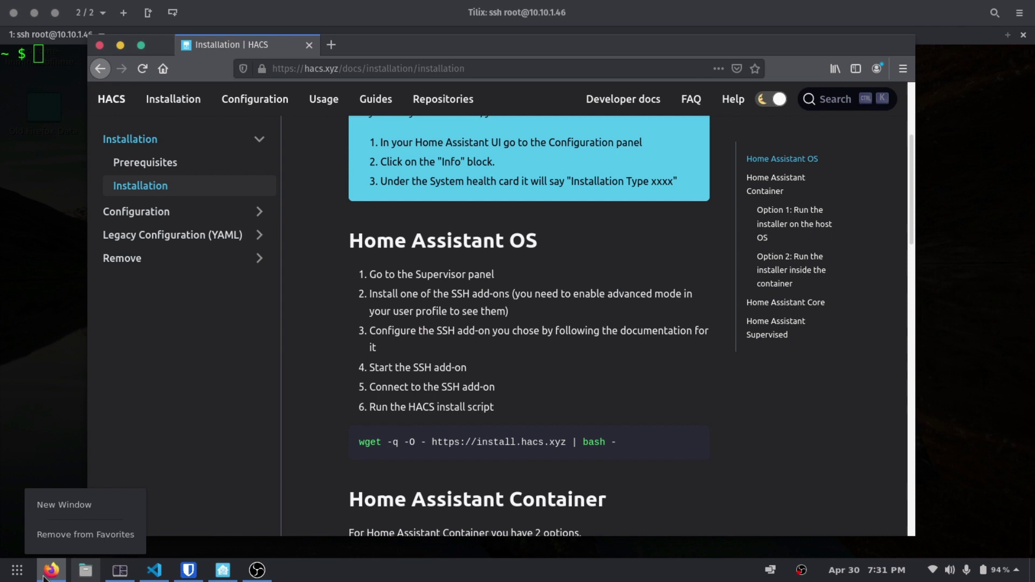
left_click(48, 574)
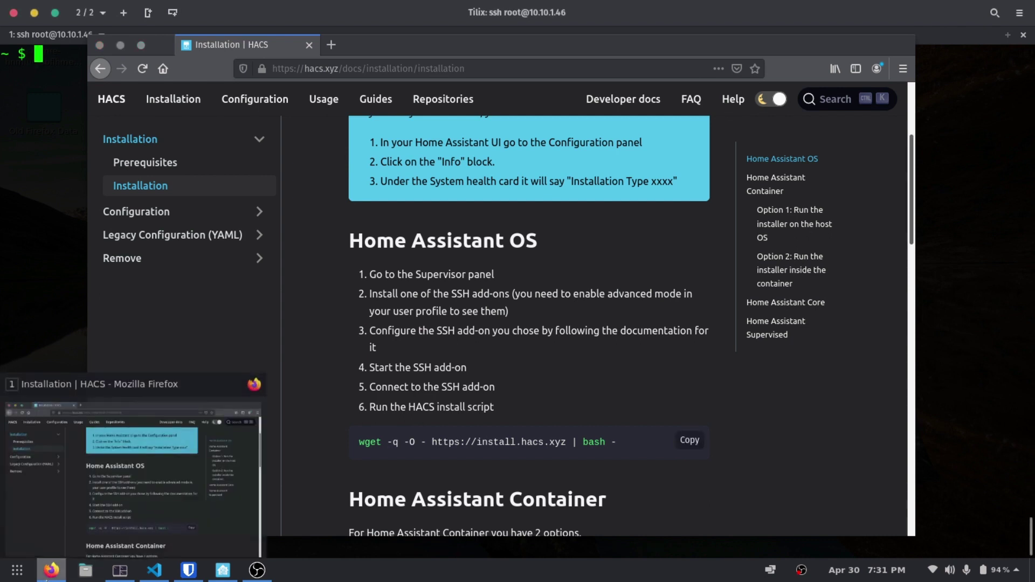
Paste and run the HACS wget install script in Tilix, then highlight the restart reminder
left_click(51, 570)
right_click(106, 112)
left_click(107, 194)
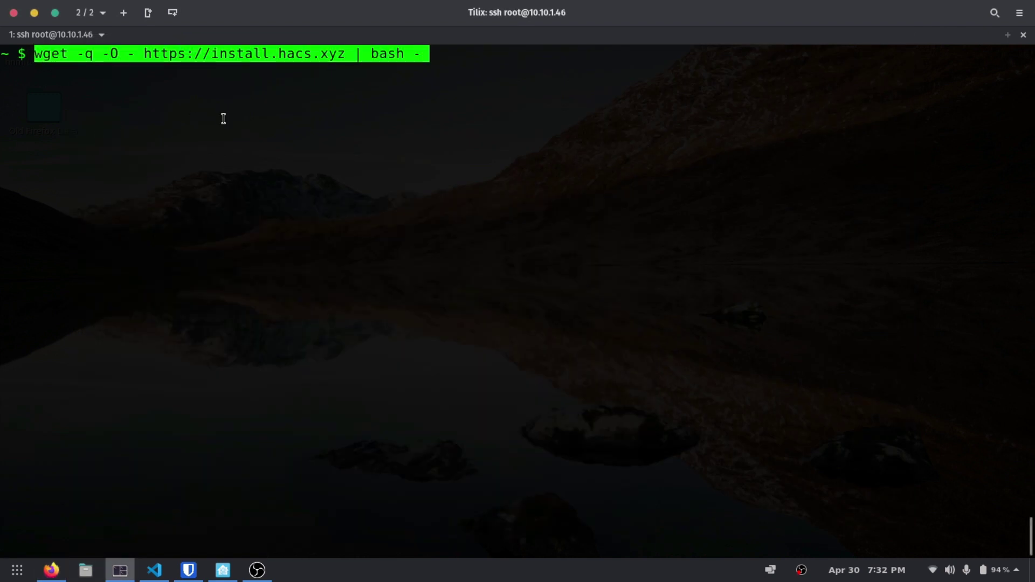
key("Return")
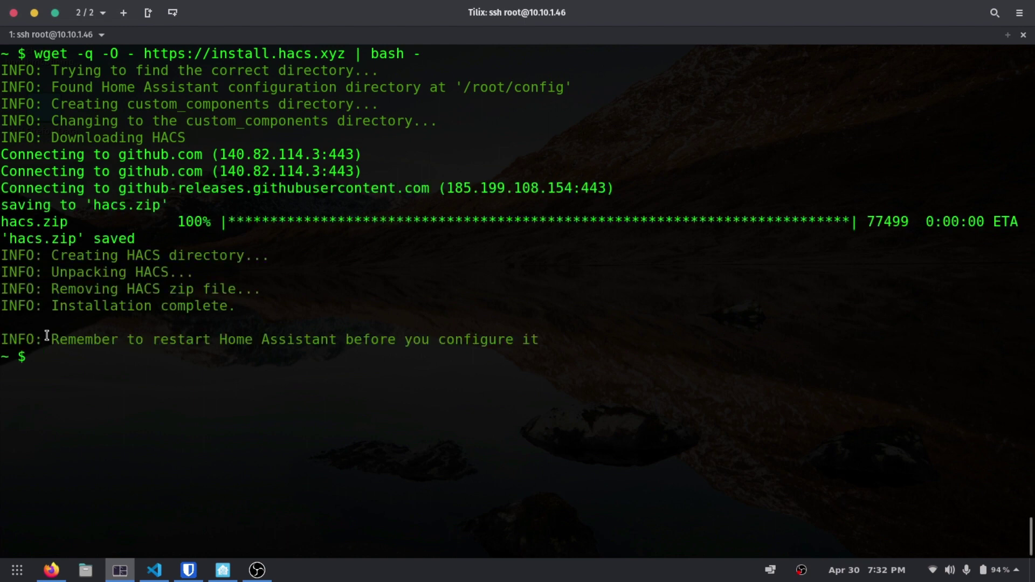
left_click_drag(47, 335, 593, 333)
Validate the configuration in Server Controls and restart Home Assistant
left_click(593, 332)
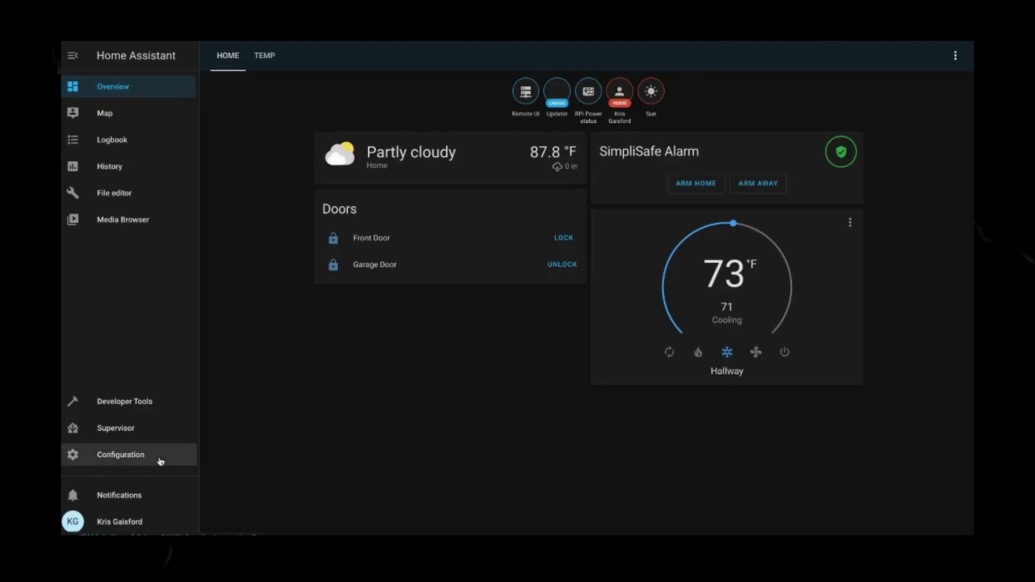
left_click(177, 460)
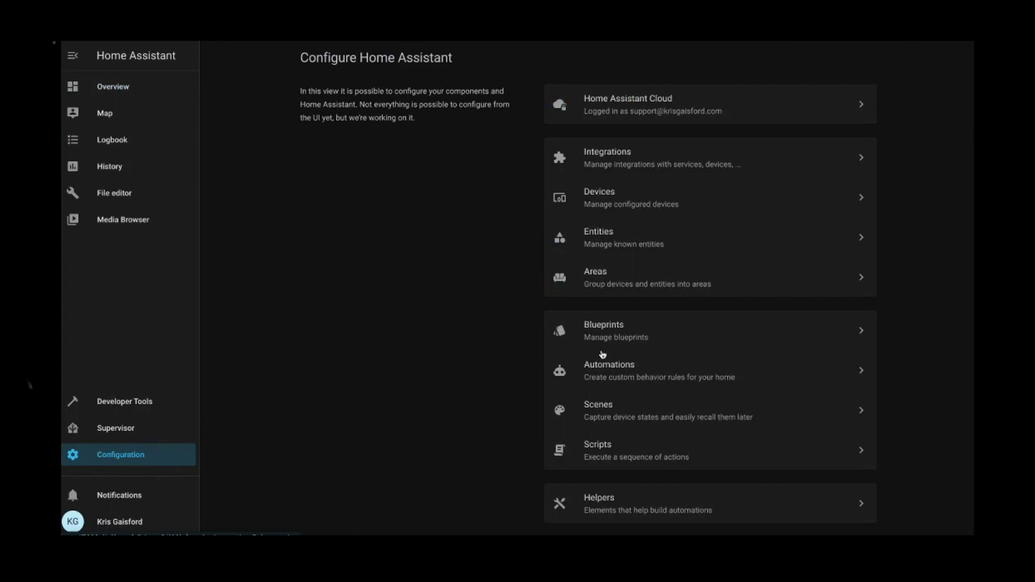
scroll(602, 356, "down", 8)
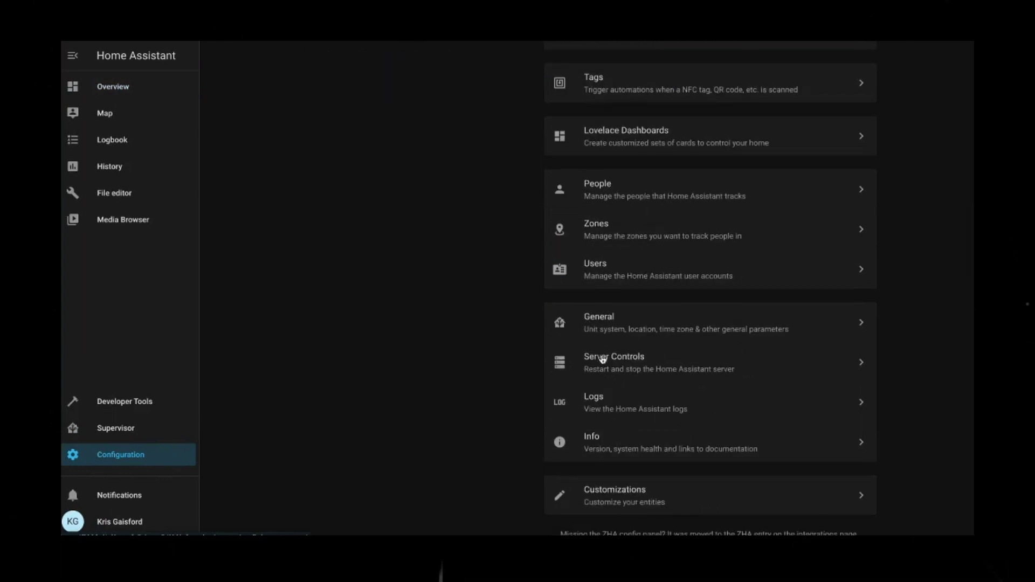
left_click(603, 359)
left_click(710, 220)
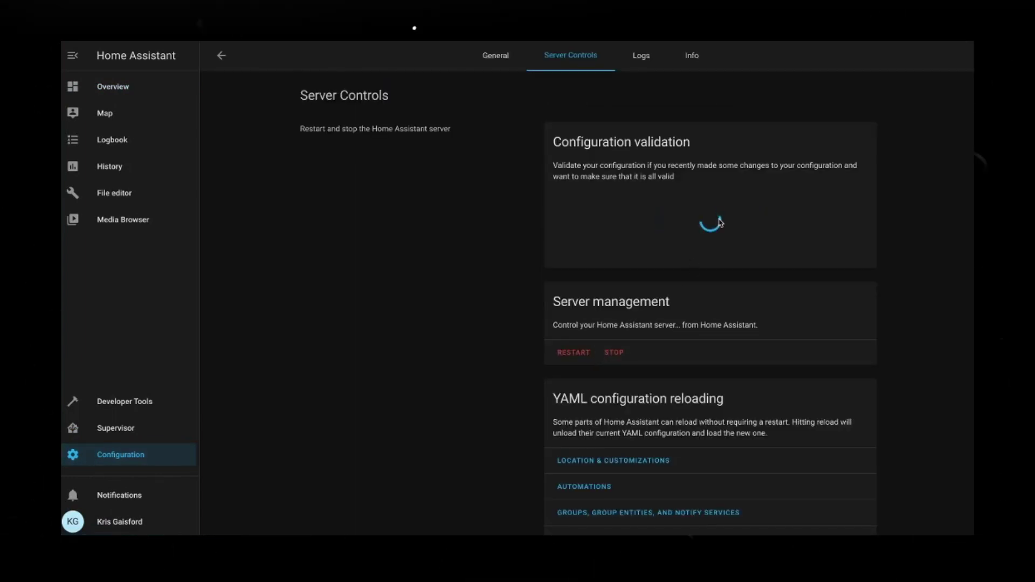
left_click(561, 352)
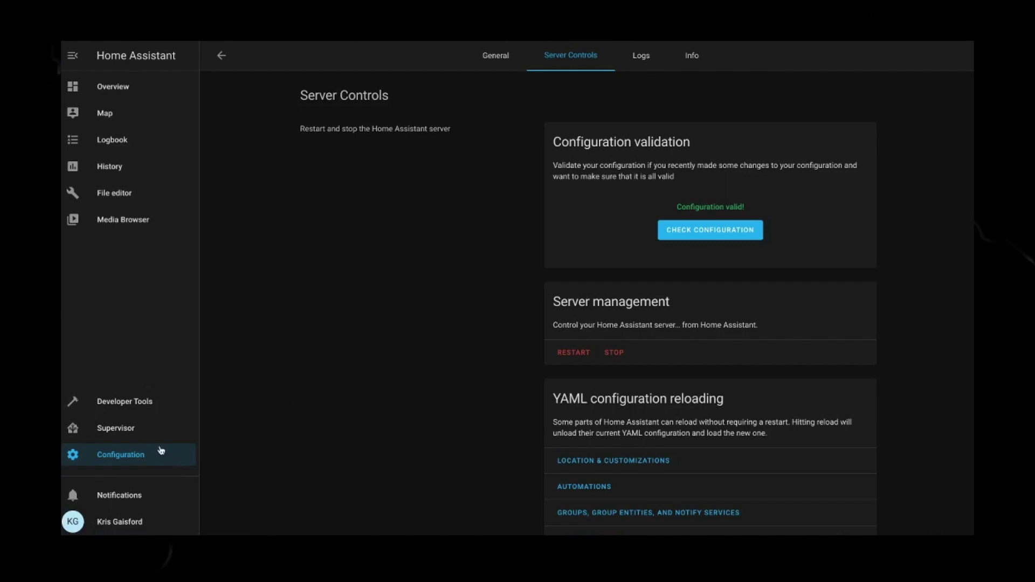
left_click(160, 452)
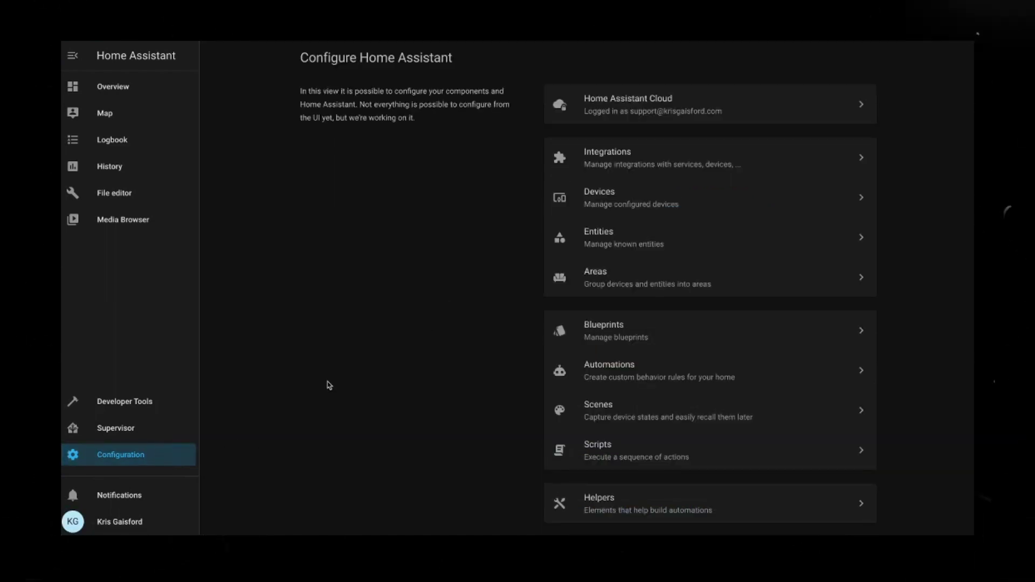
Search integrations for 'hac' and try adding HACS, which fails with a config flow error
left_click(663, 157)
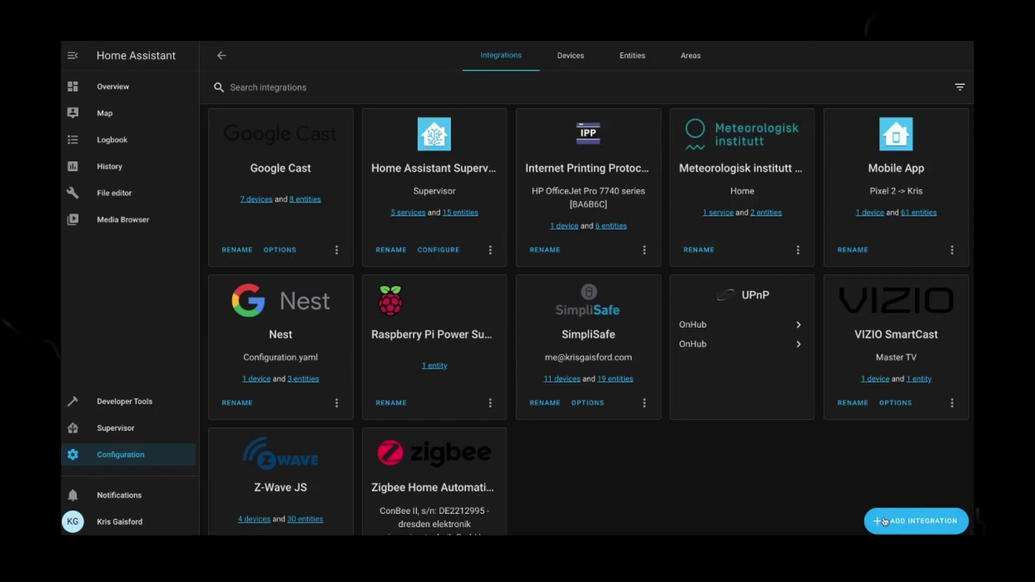
left_click(884, 521)
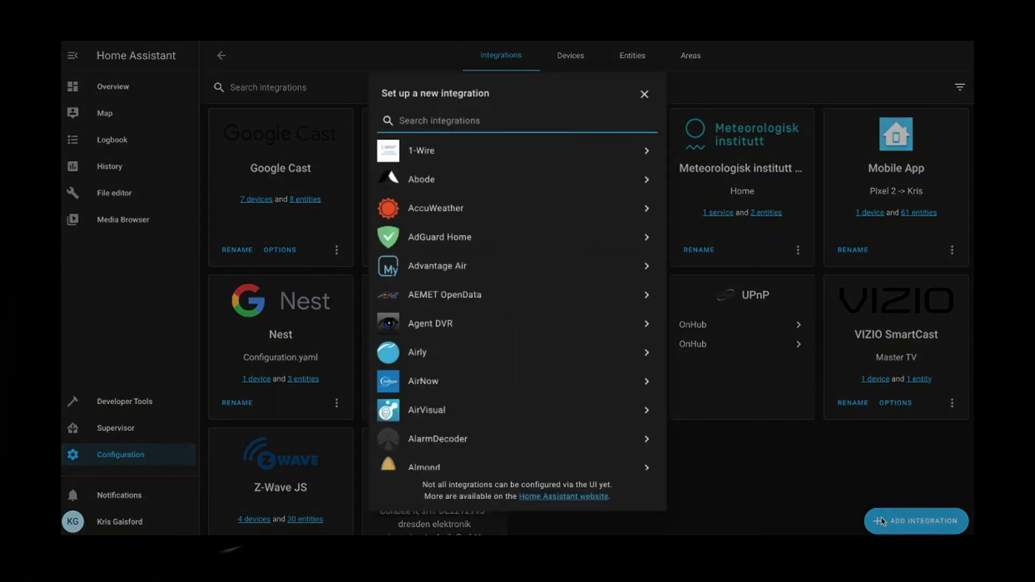
type("hac")
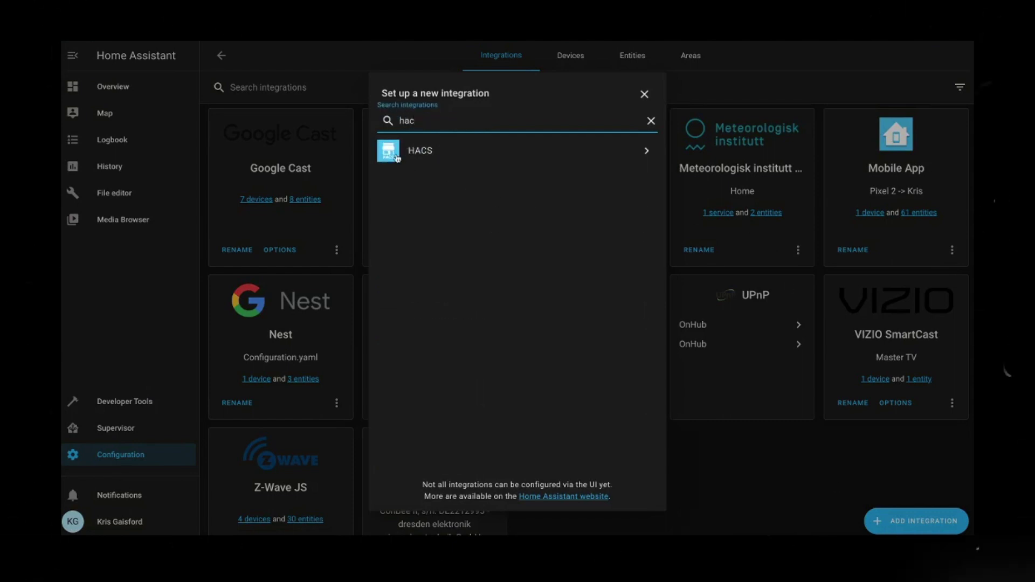
left_click(541, 152)
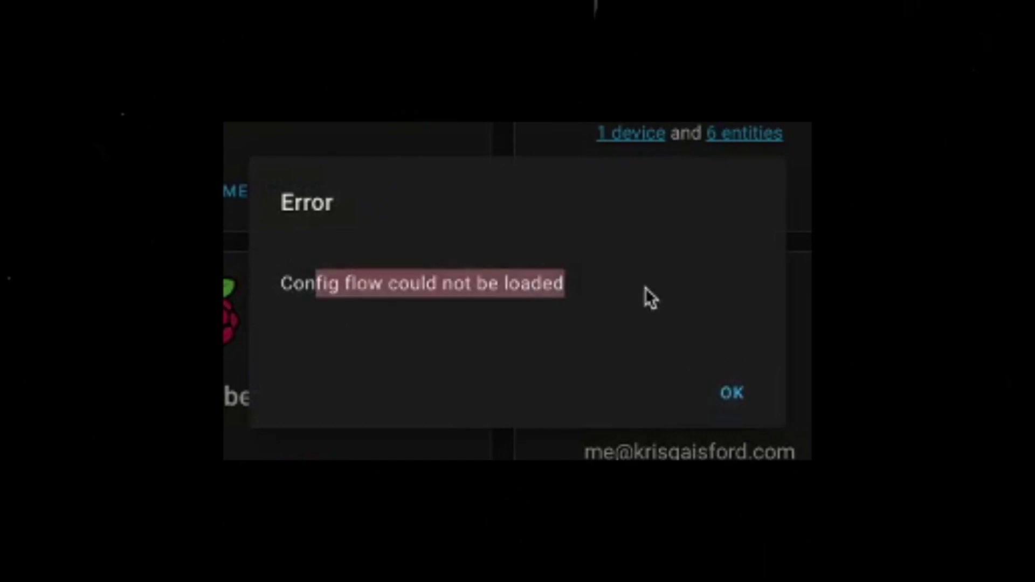
Dismiss the config flow error, recheck the configuration, and restart Home Assistant again
left_click(684, 367)
left_click(731, 393)
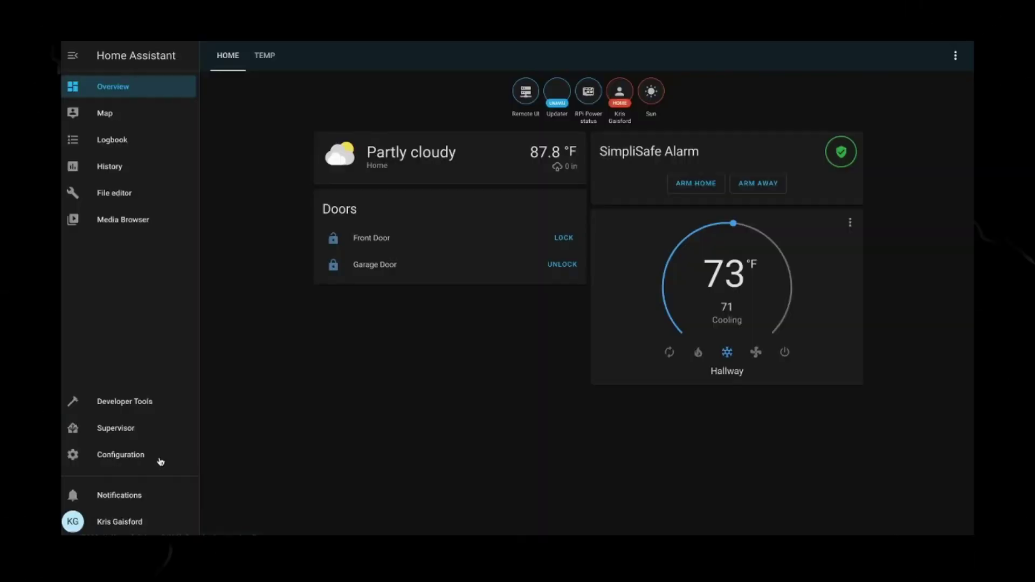
left_click(160, 460)
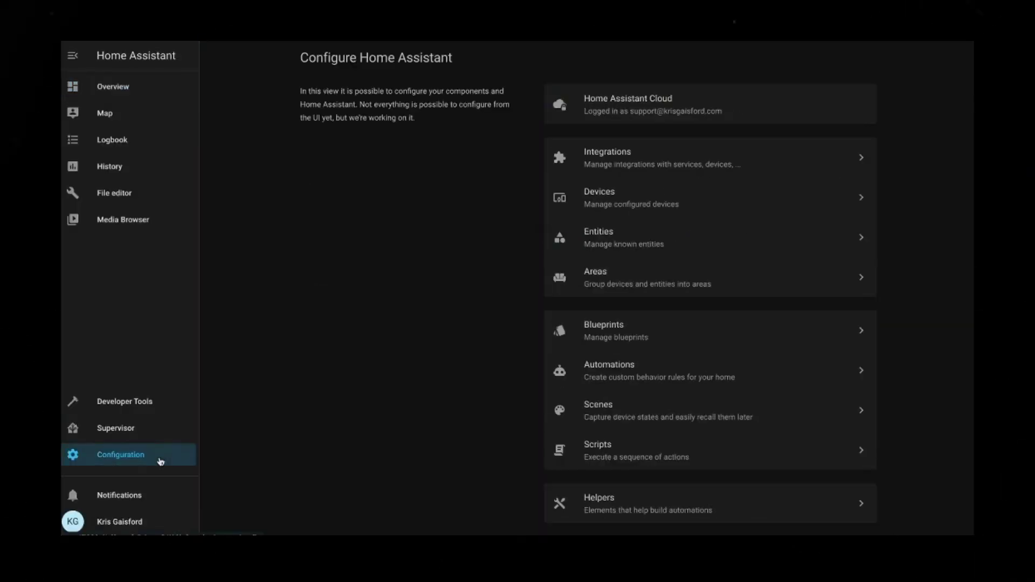
scroll(603, 354, "down", 8)
left_click(602, 355)
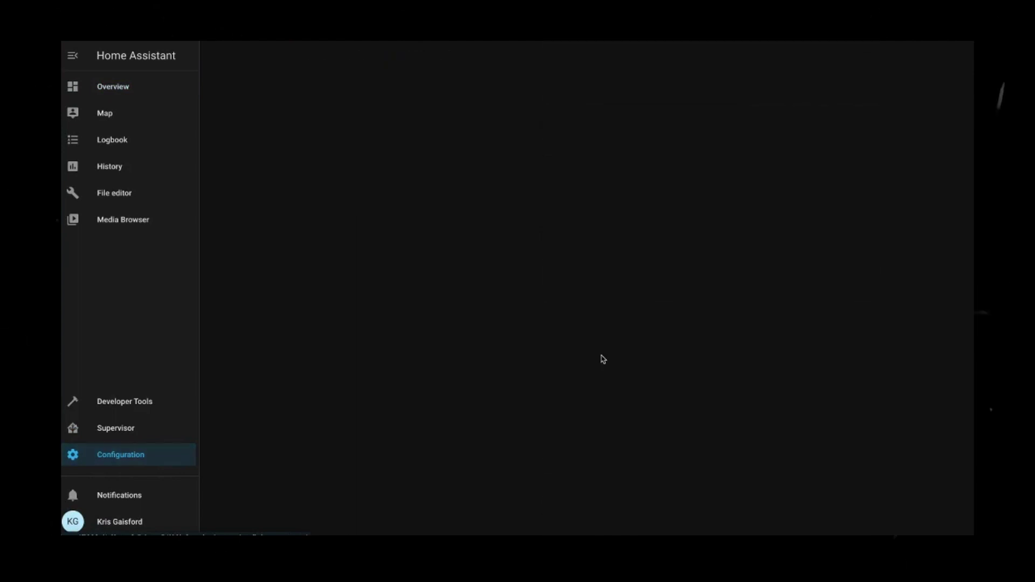
left_click(719, 221)
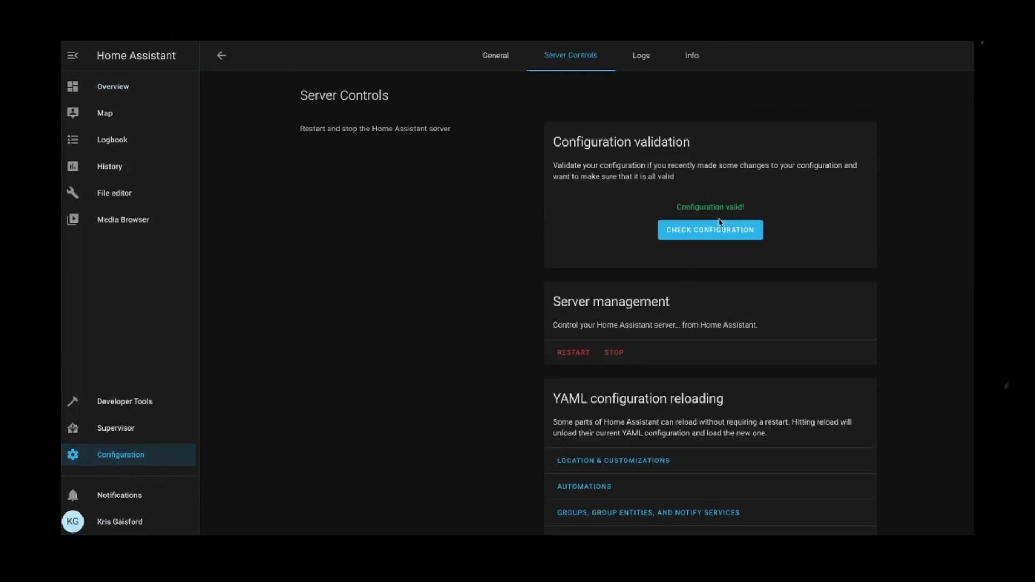
left_click(573, 353)
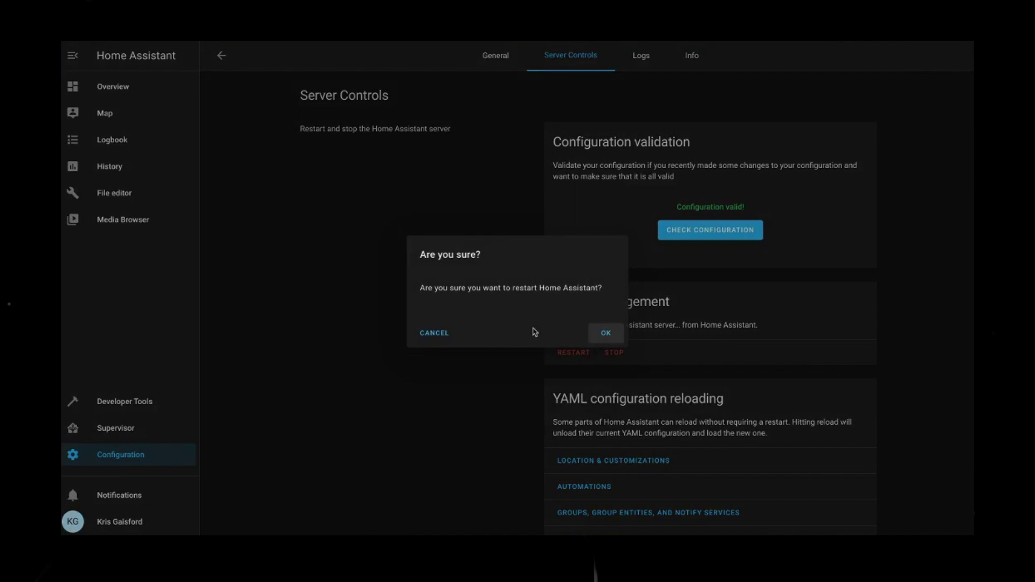
left_click(606, 333)
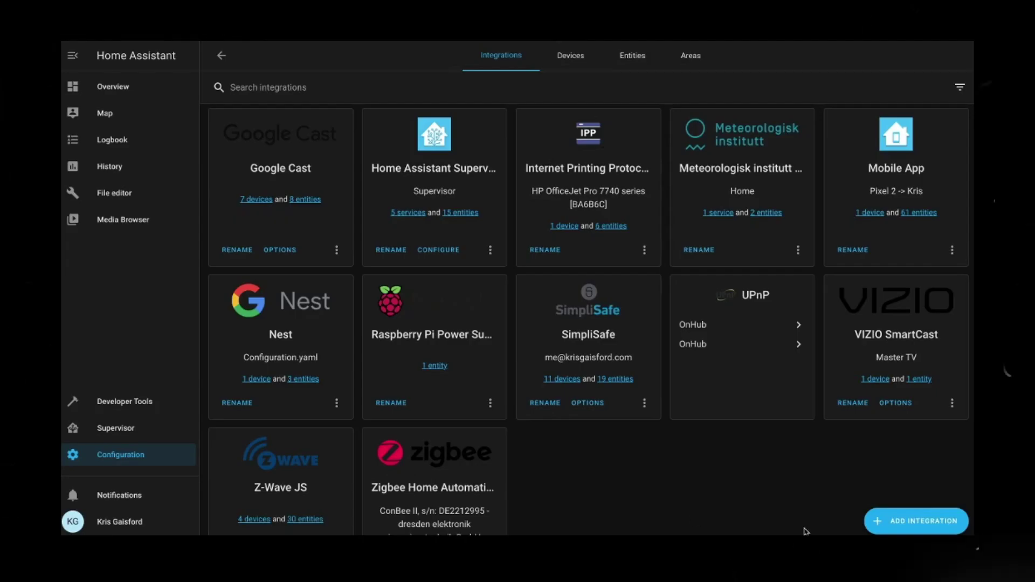
Add the HACS integration via search 'ha', tick the acknowledgements, and submit them
left_click(895, 521)
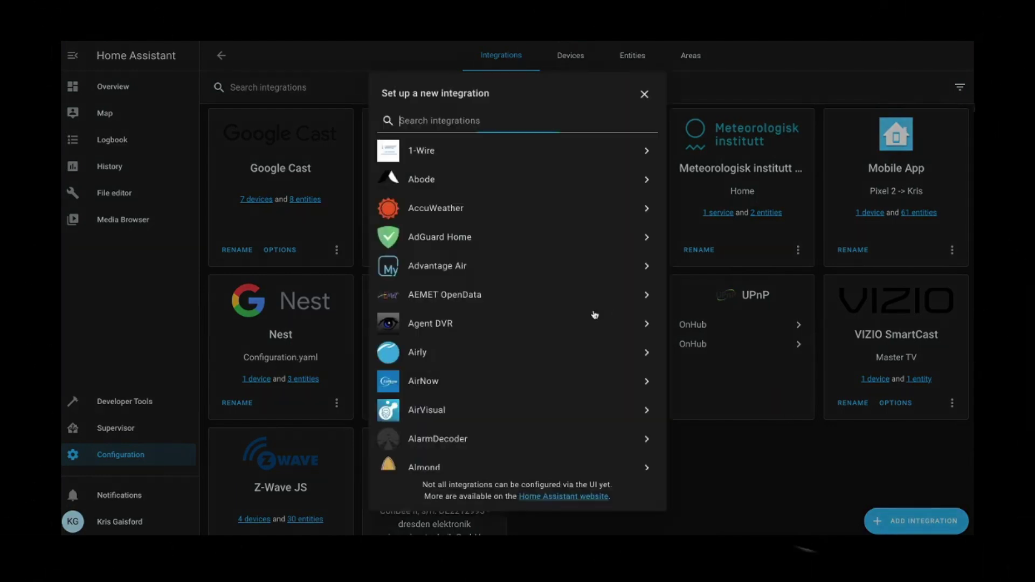
type("ha")
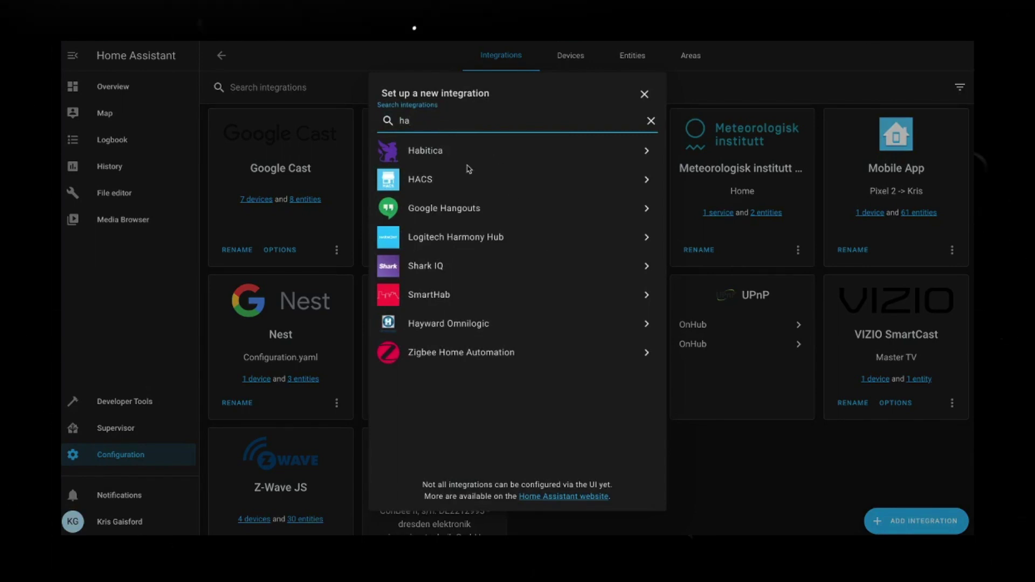
left_click(452, 178)
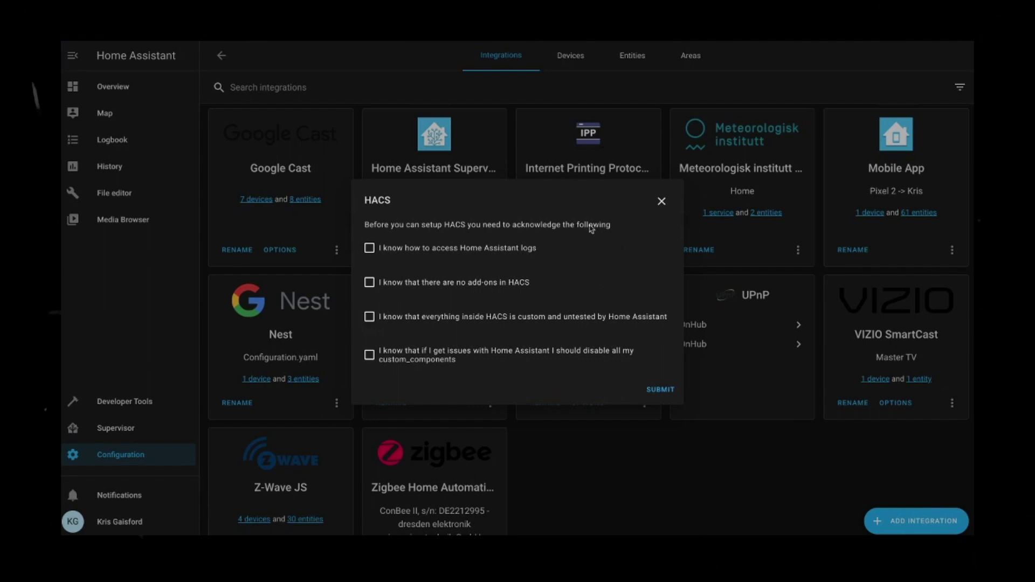
left_click(442, 254)
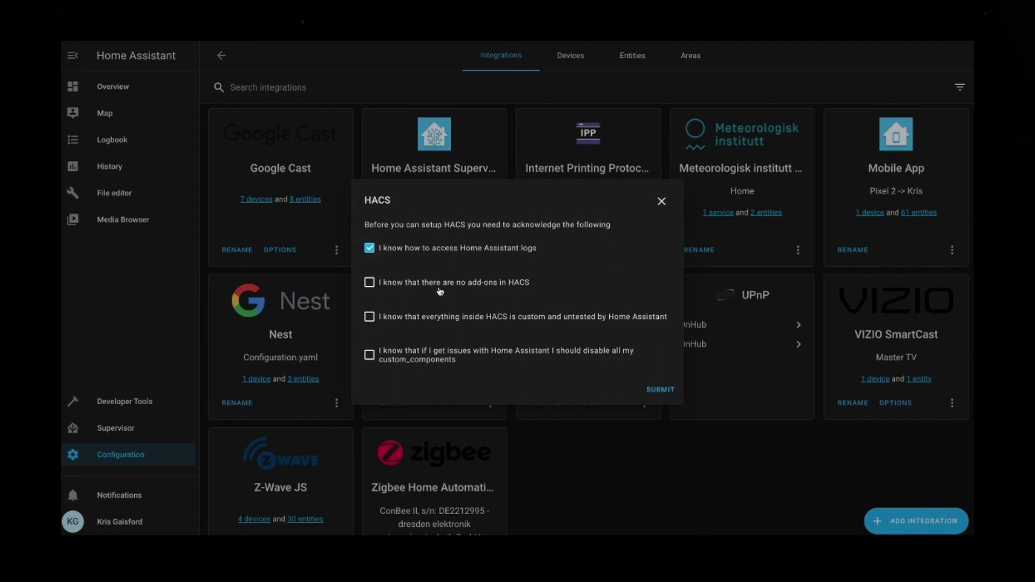
left_click(471, 350)
left_click(667, 393)
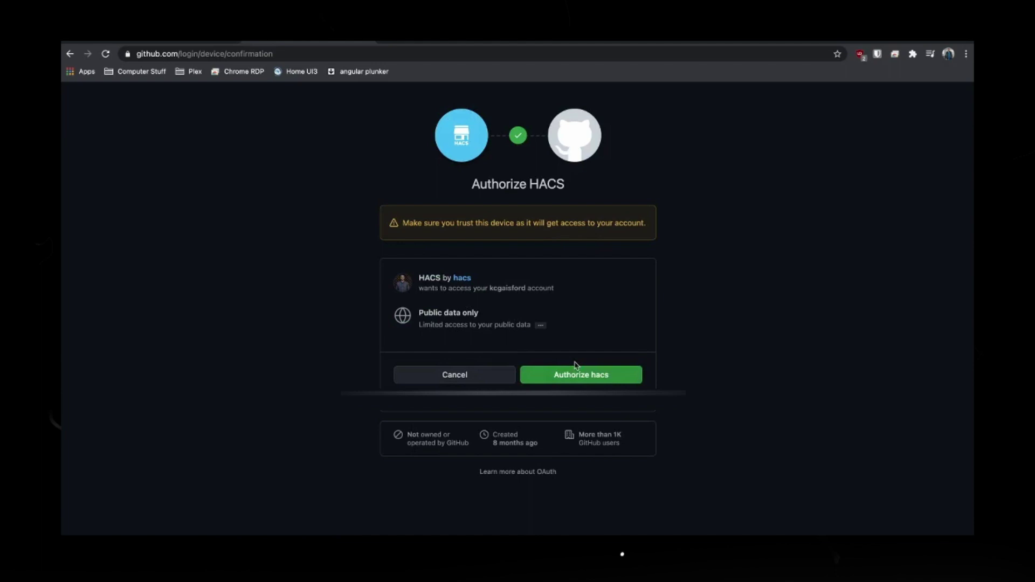
Authorize HACS on GitHub and return to Home Assistant's success dialog
left_click(581, 376)
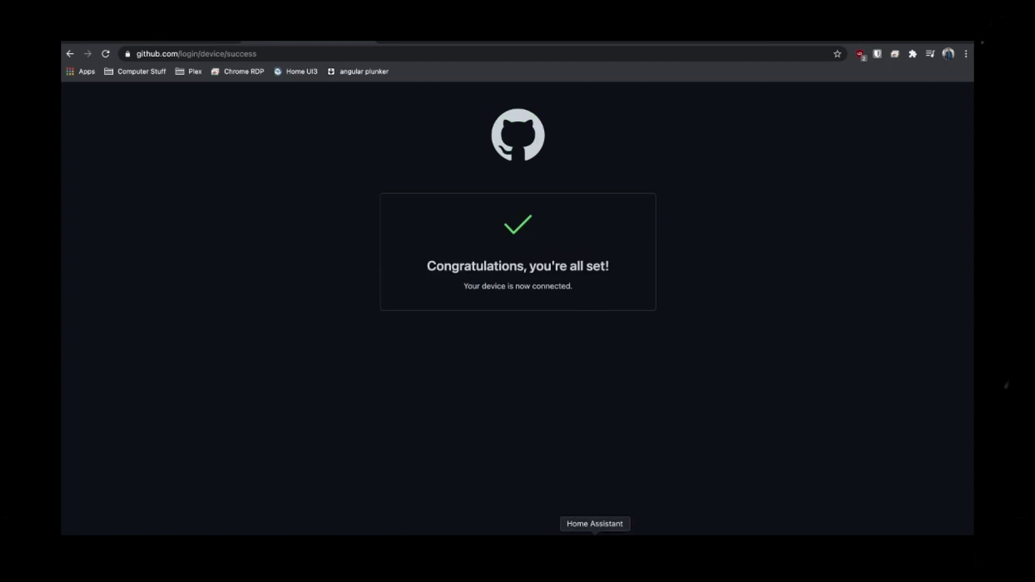
left_click(596, 564)
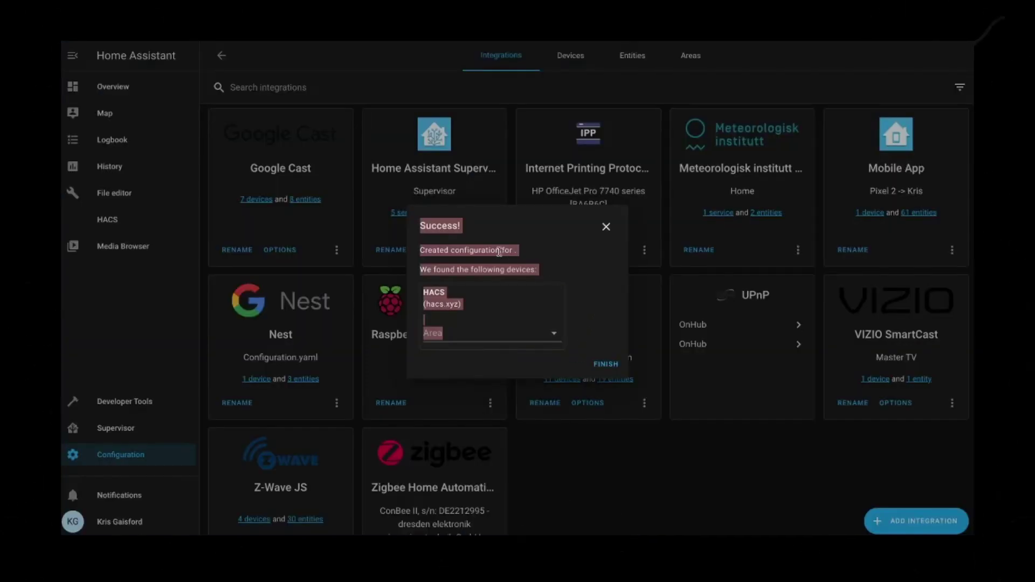
Finish the HACS integration setup and open the HACS community store from the sidebar
triple_click(457, 240)
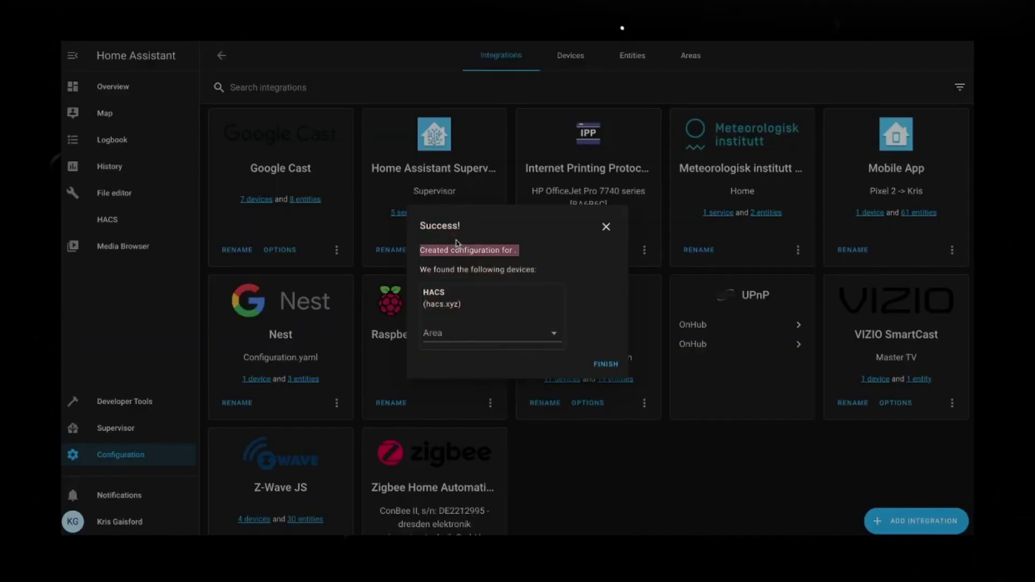
left_click(603, 365)
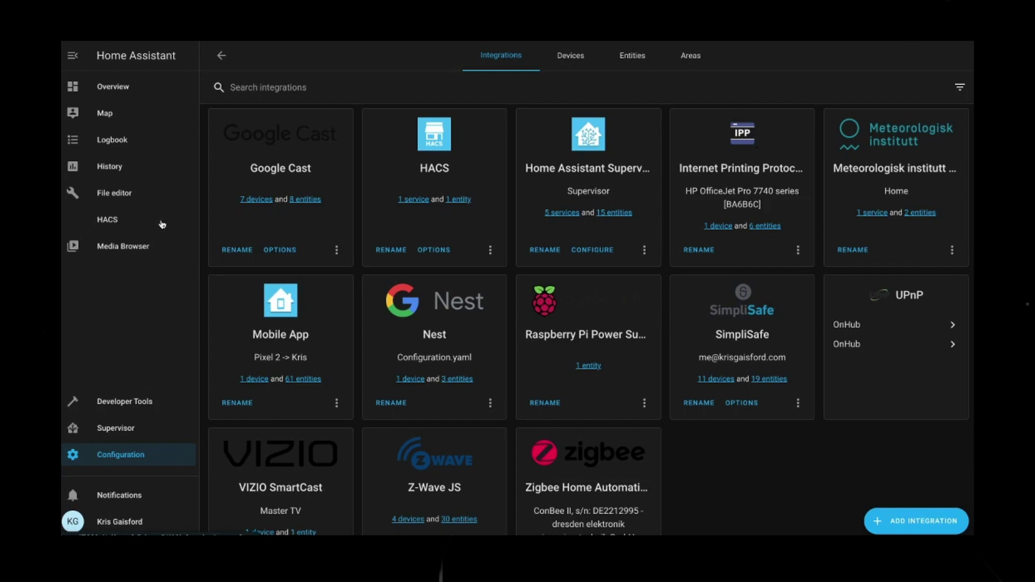
left_click(141, 225)
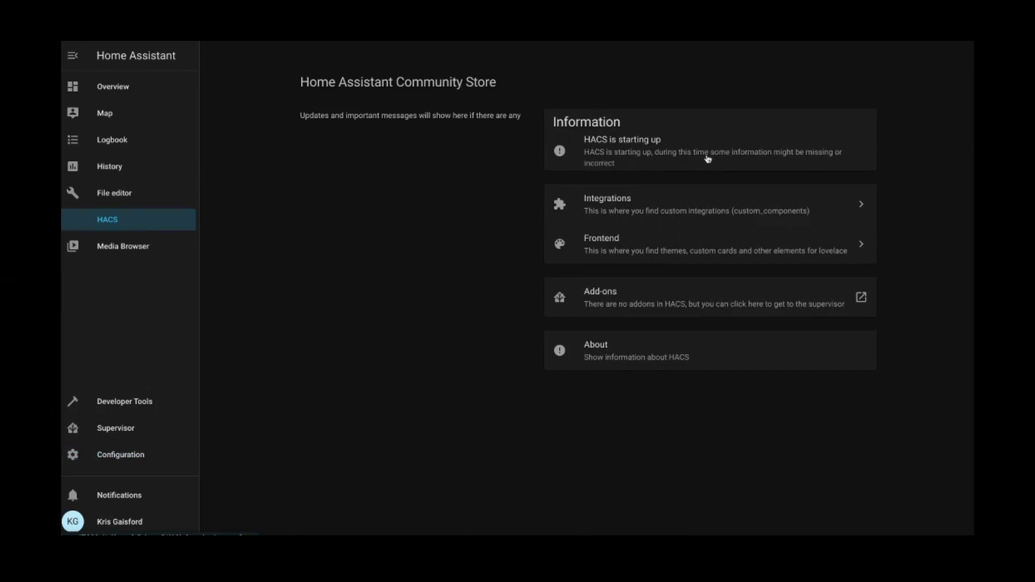
left_click(676, 355)
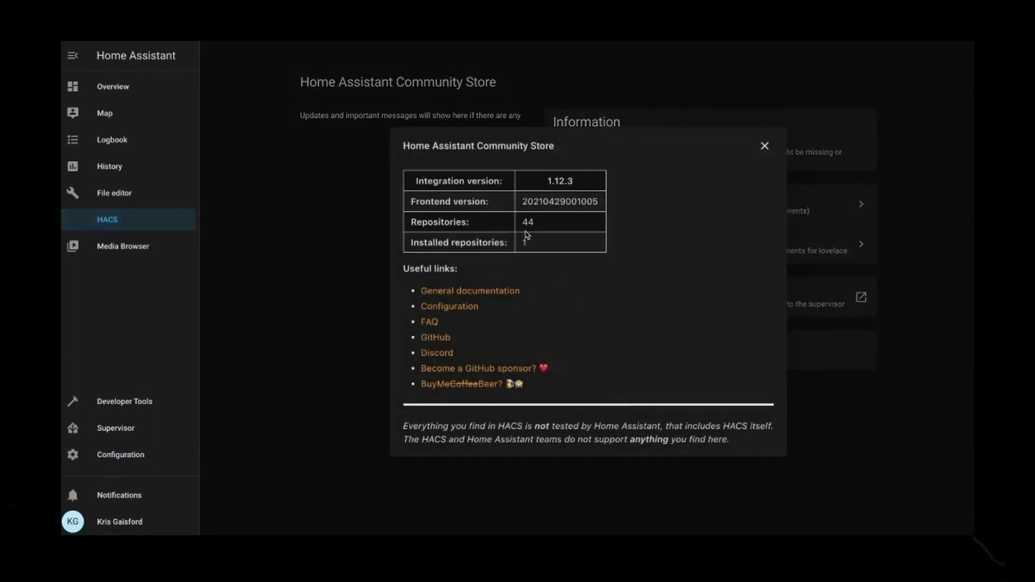
double_click(527, 221)
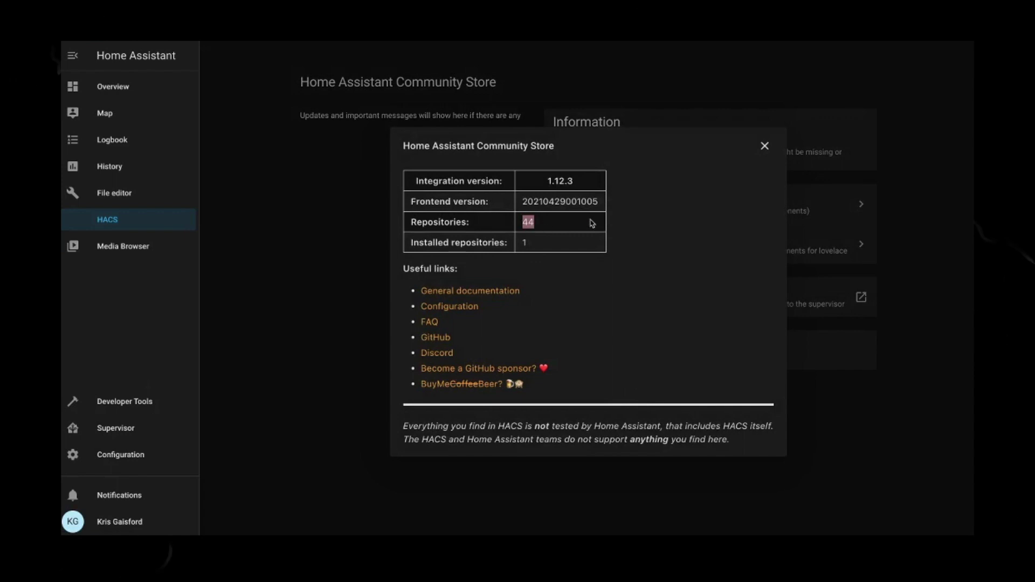
left_click(757, 153)
left_click(670, 351)
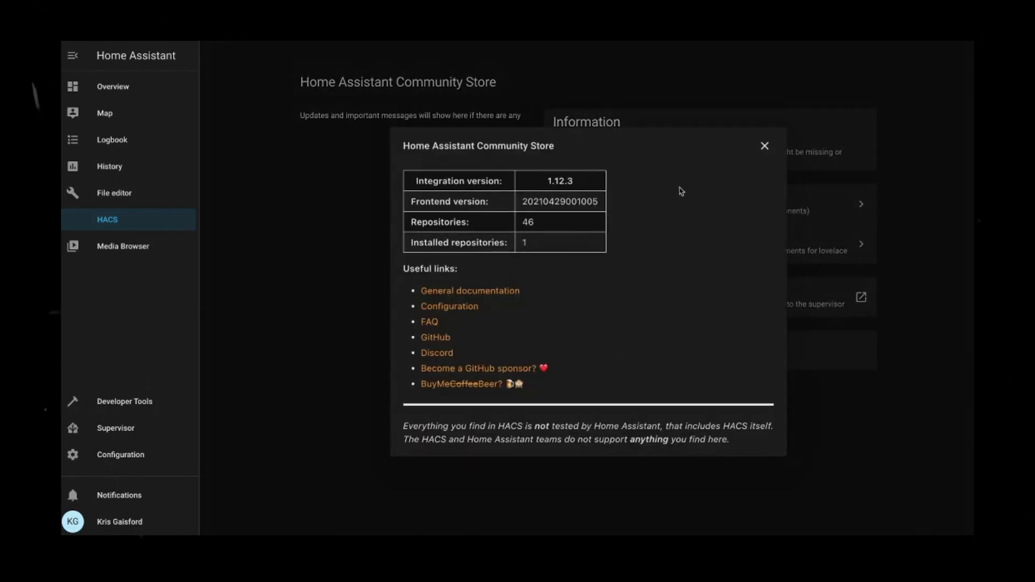
left_click(764, 145)
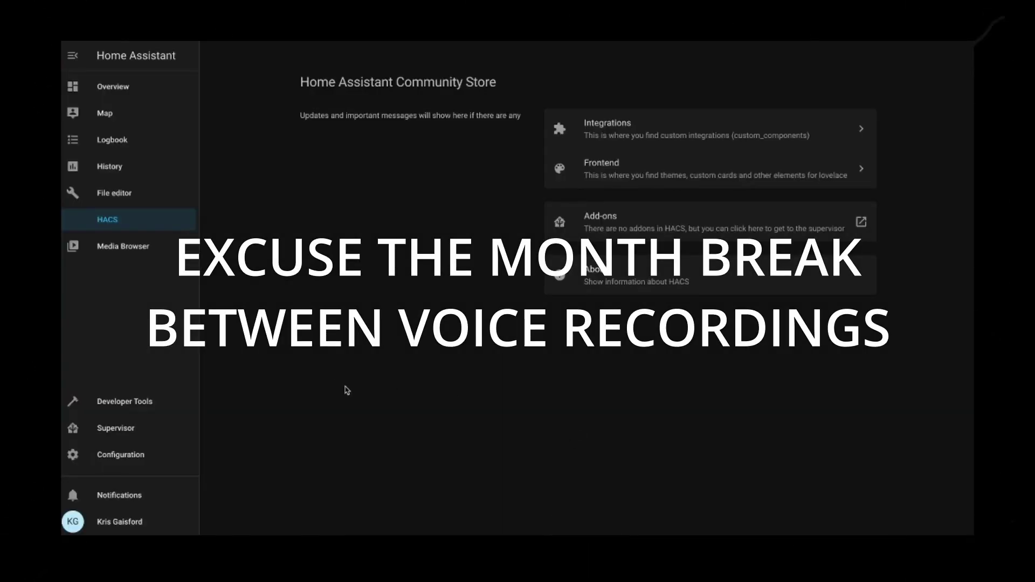
Browse the available HACS integration repositories, then switch to the HACS Frontend section
left_click(794, 128)
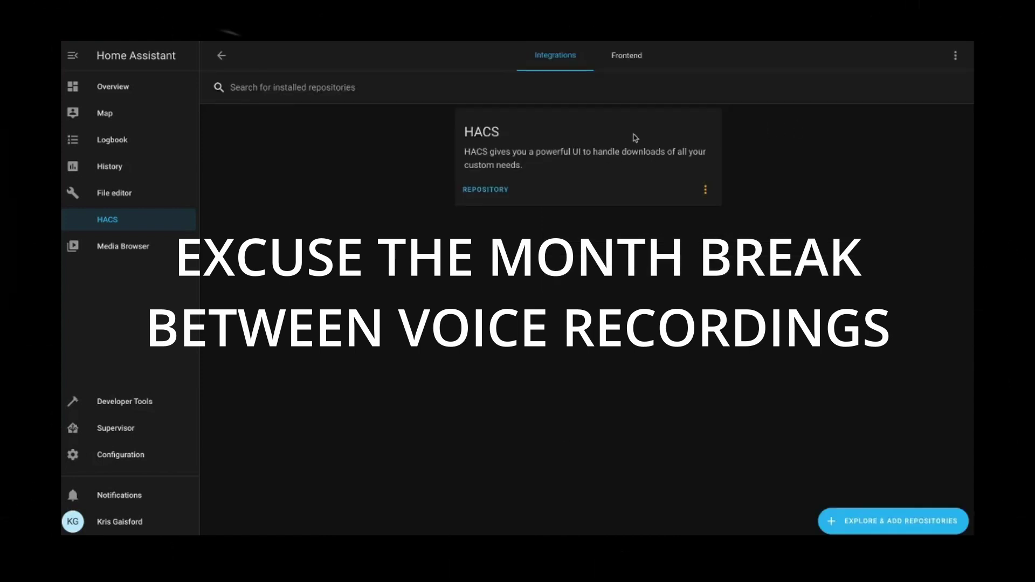
left_click(882, 531)
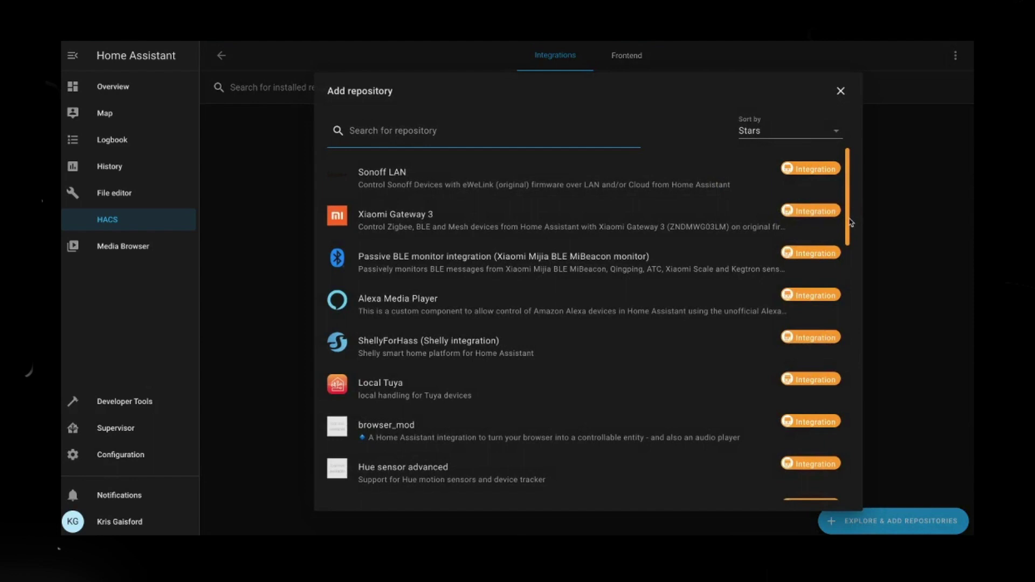
scroll(851, 227, "down", 2)
scroll(849, 264, "down", 5)
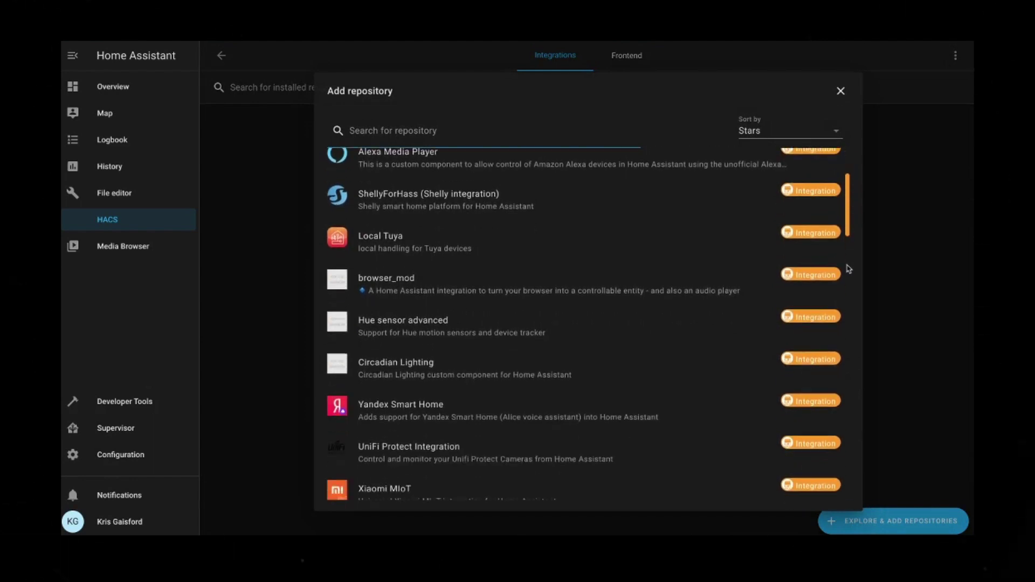
scroll(853, 296, "down", 2)
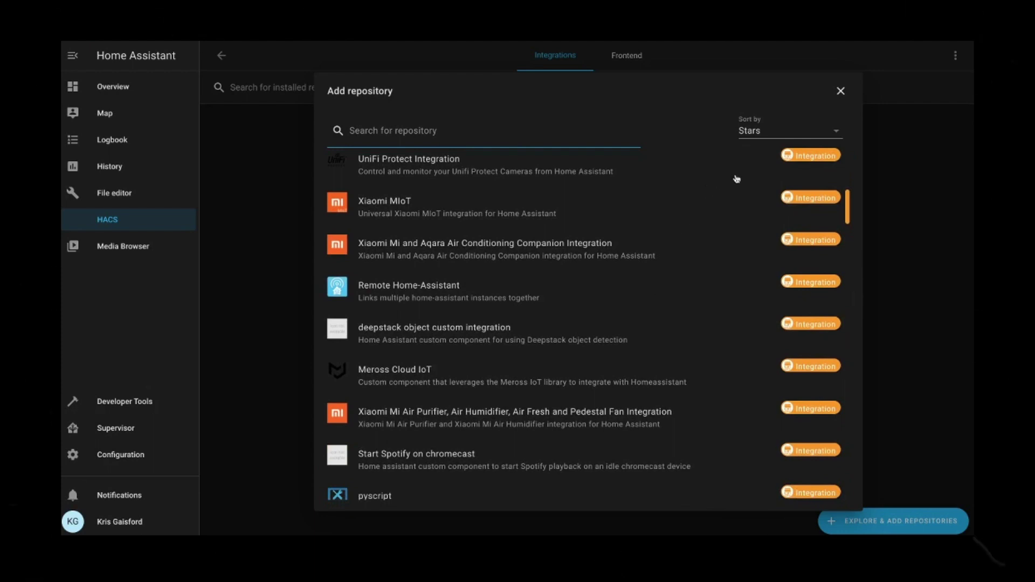
left_click(840, 91)
left_click(620, 66)
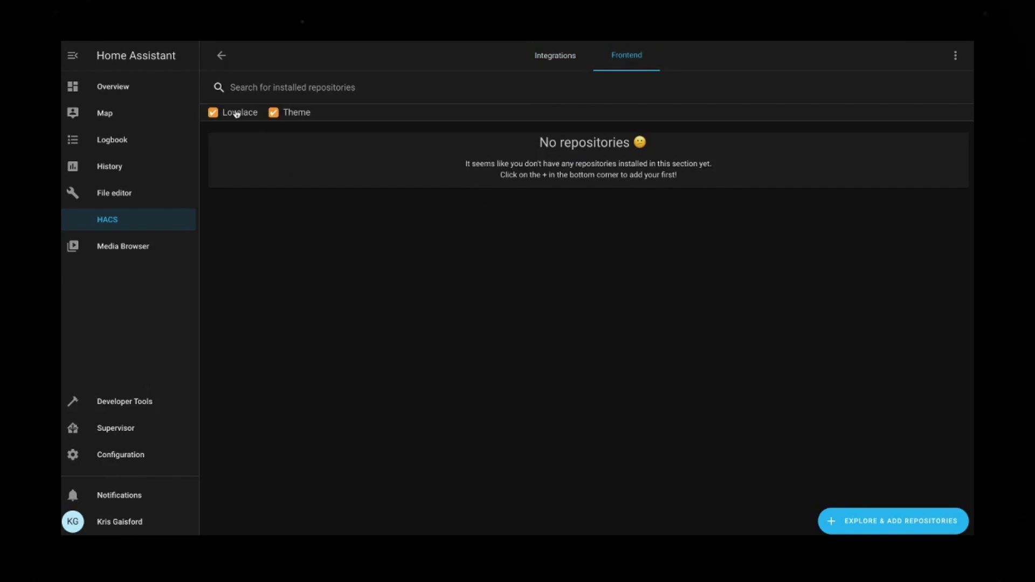
Search 'theme' and install iOS Themes - Dark Mode and Light Mode v2.5.0 through HACS
left_click(893, 521)
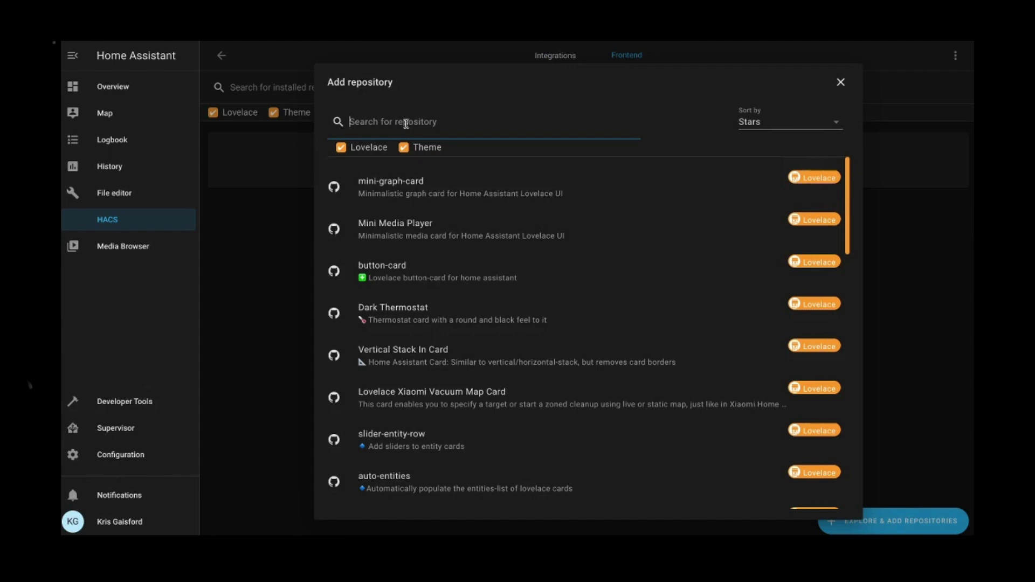
type("theme")
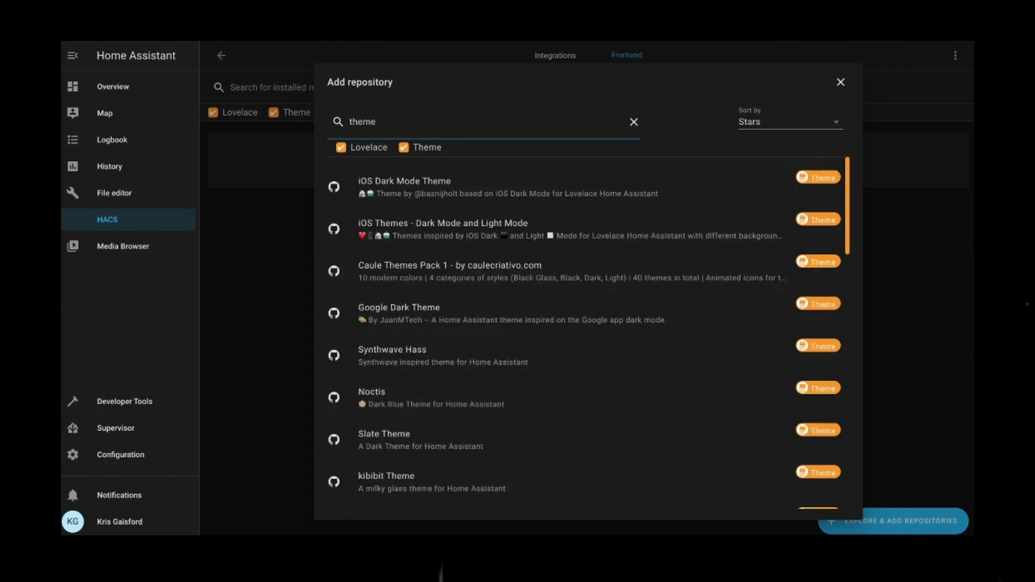
left_click(540, 239)
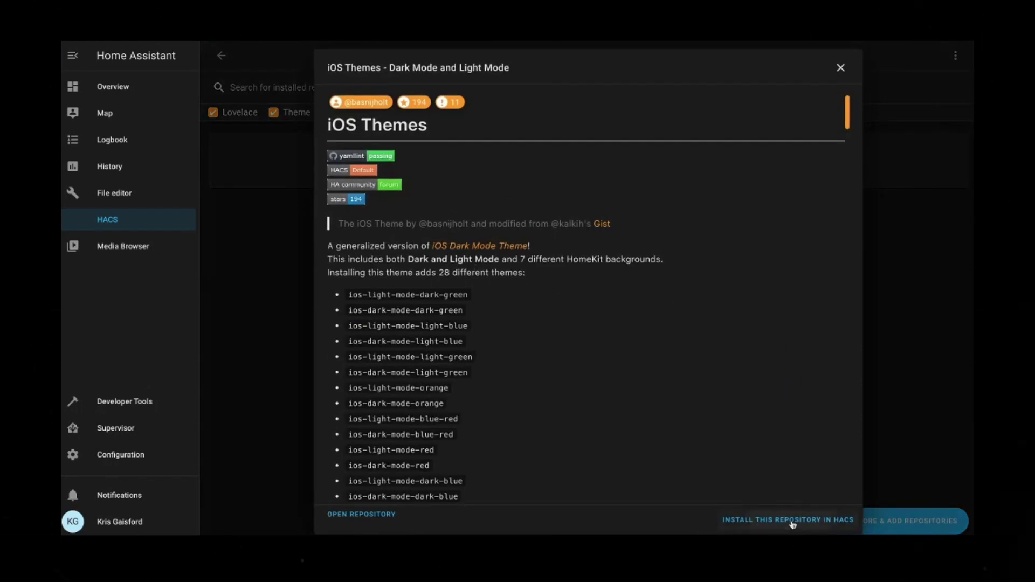
left_click(758, 521)
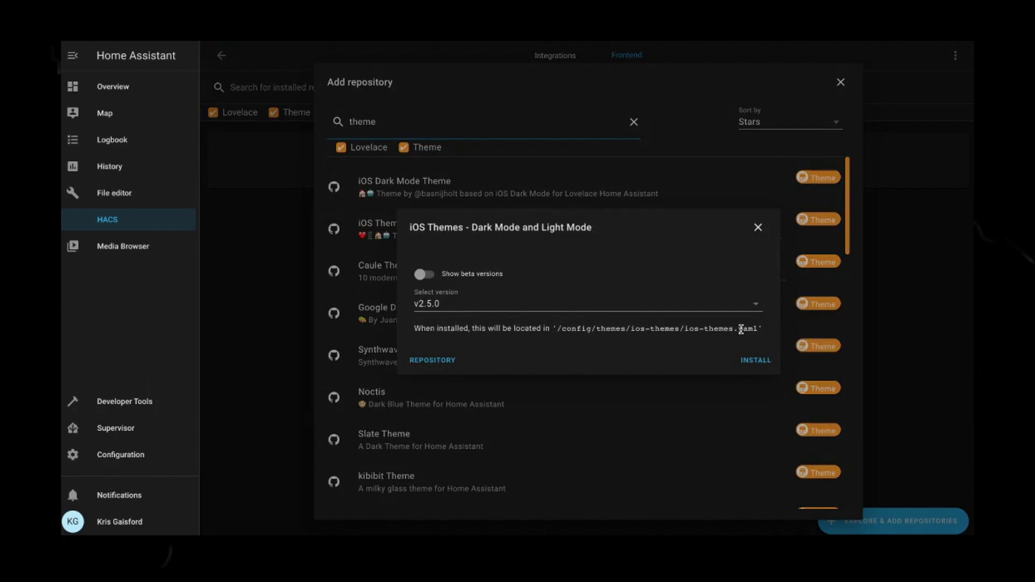
left_click(757, 361)
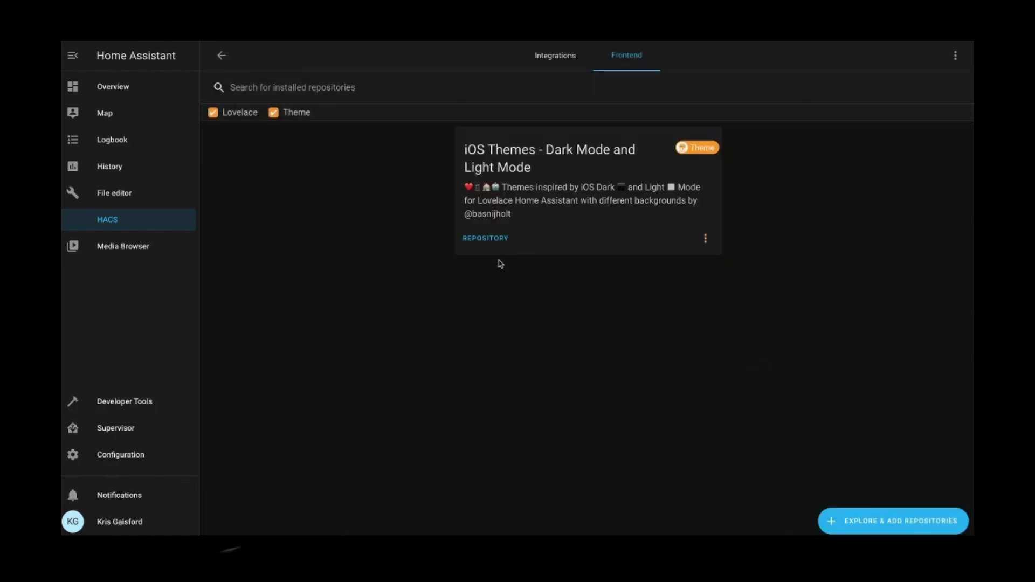
Check the profile's theme list on Overview, then return to the HACS Frontend repositories
left_click(139, 90)
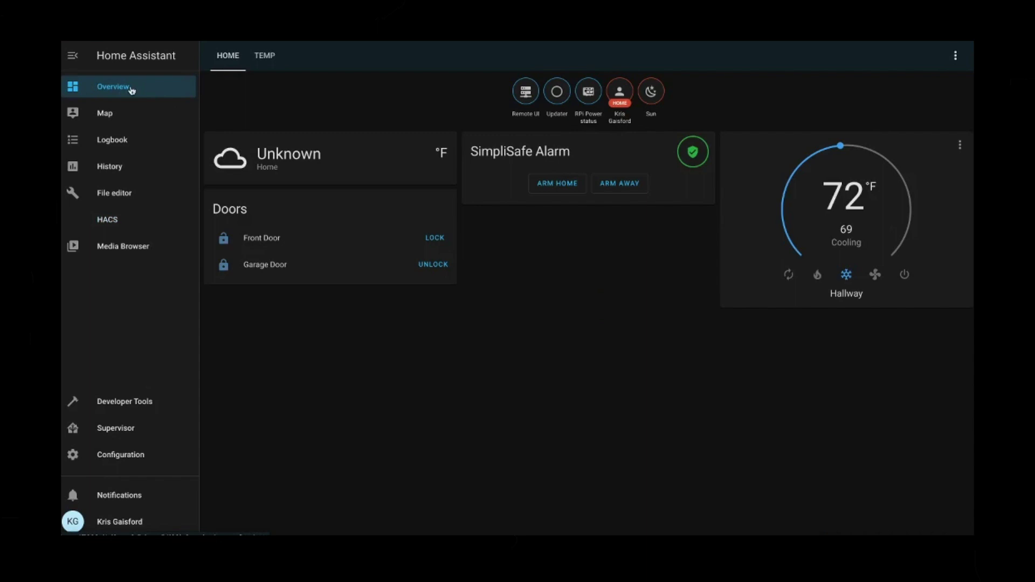
left_click(91, 520)
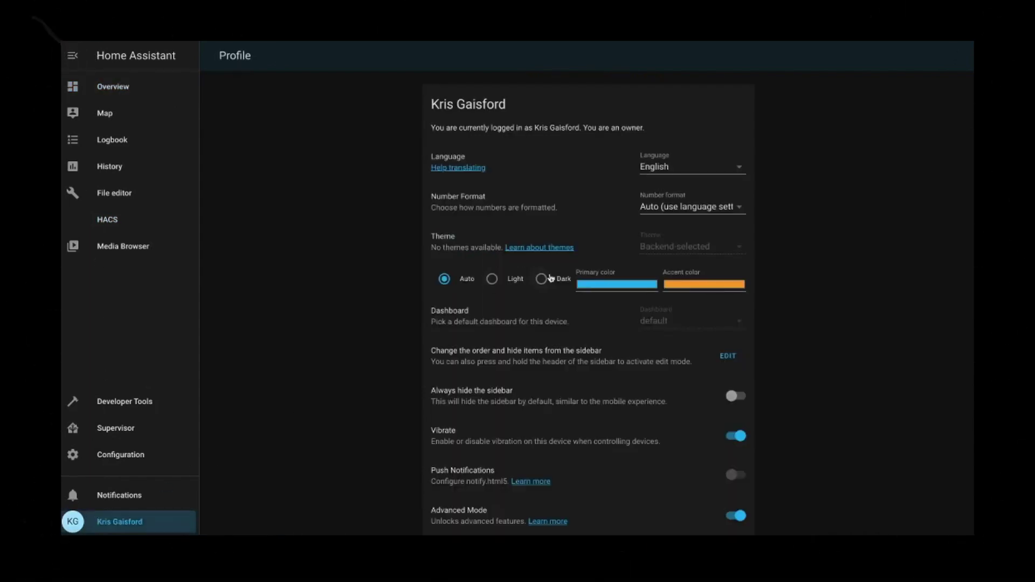
left_click(107, 219)
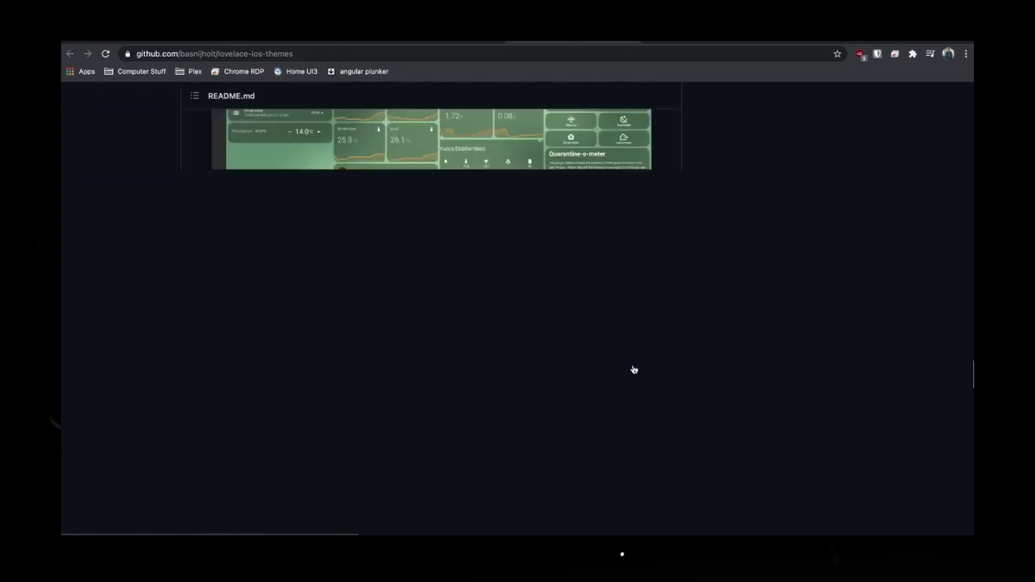
scroll(633, 368, "down", 5)
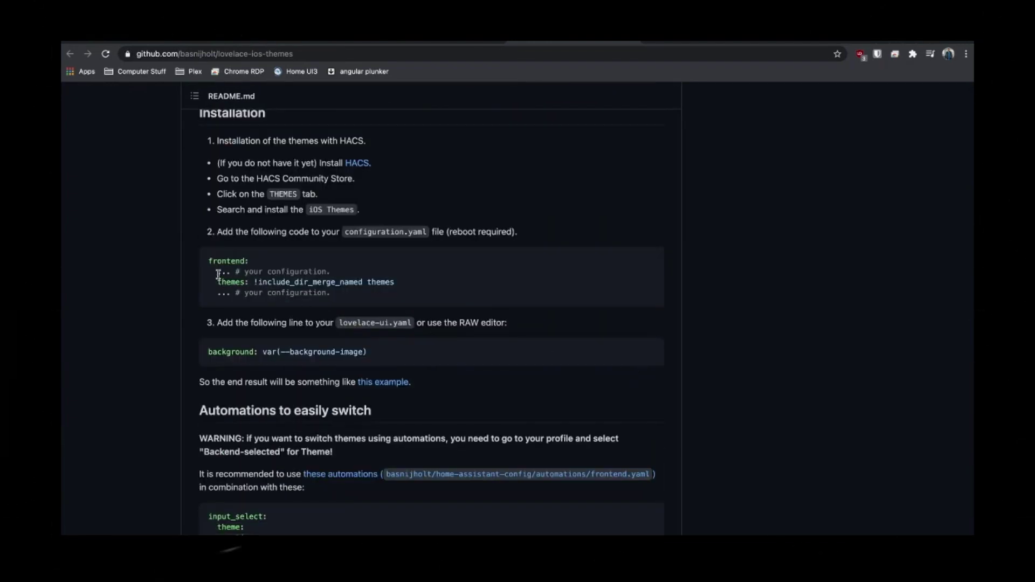
Copy the four-line frontend themes snippet from the README's Installation section
left_click_drag(209, 260, 341, 294)
key("ctrl+c")
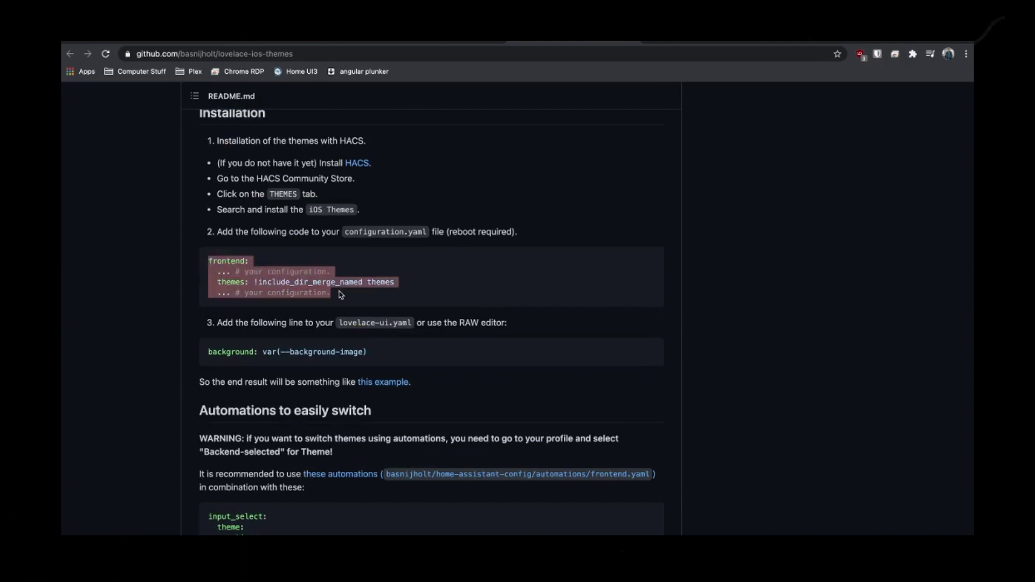
right_click(326, 288)
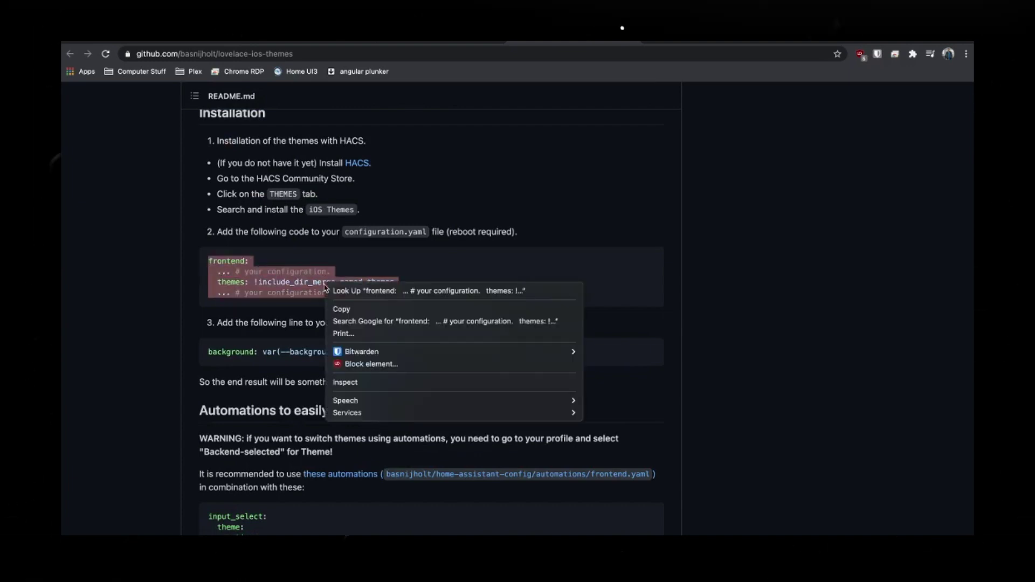
left_click(344, 308)
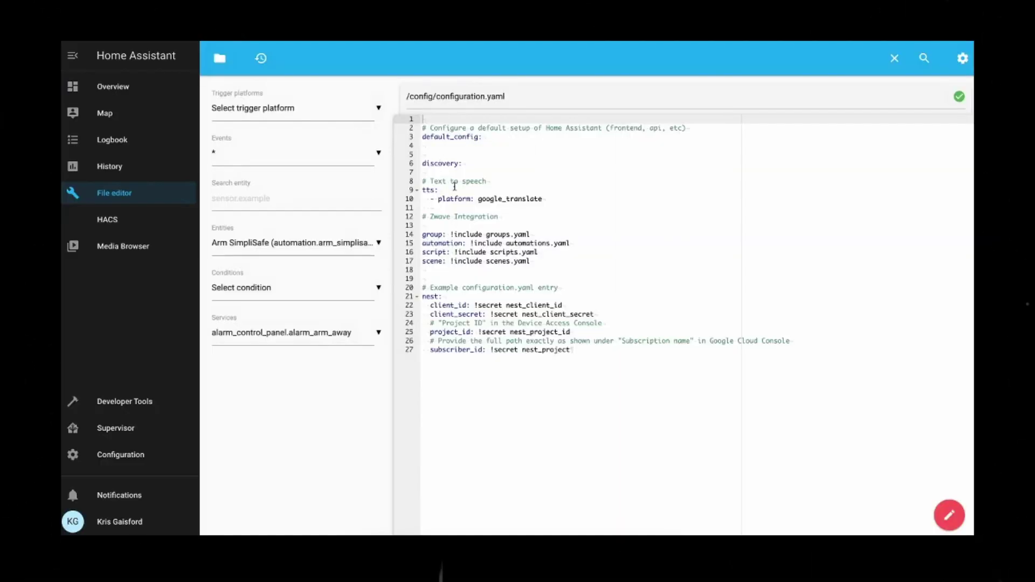
Paste the frontend themes block below the discovery: line in configuration.yaml
left_click(469, 153)
left_click(510, 145)
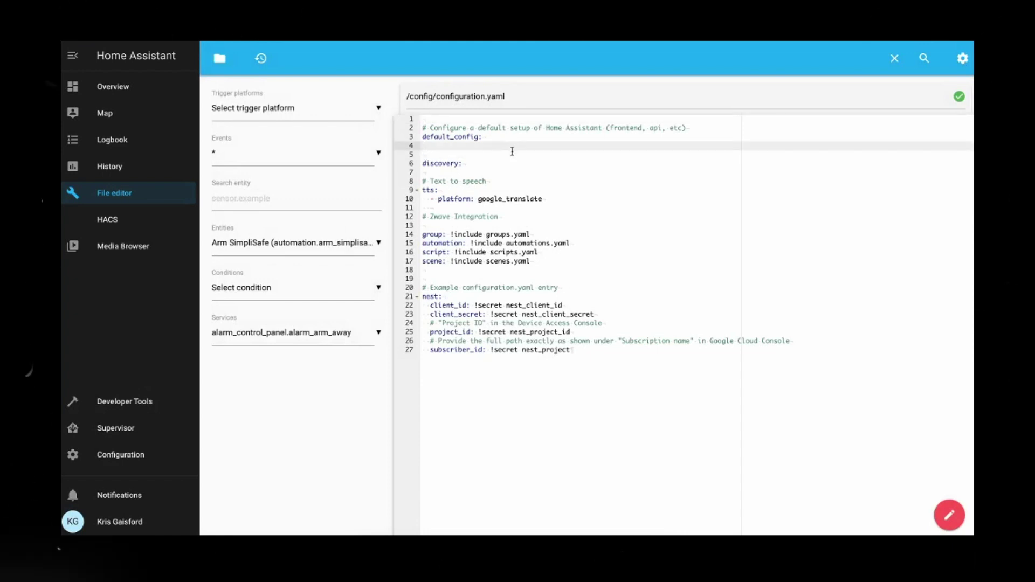
key("BackSpace")
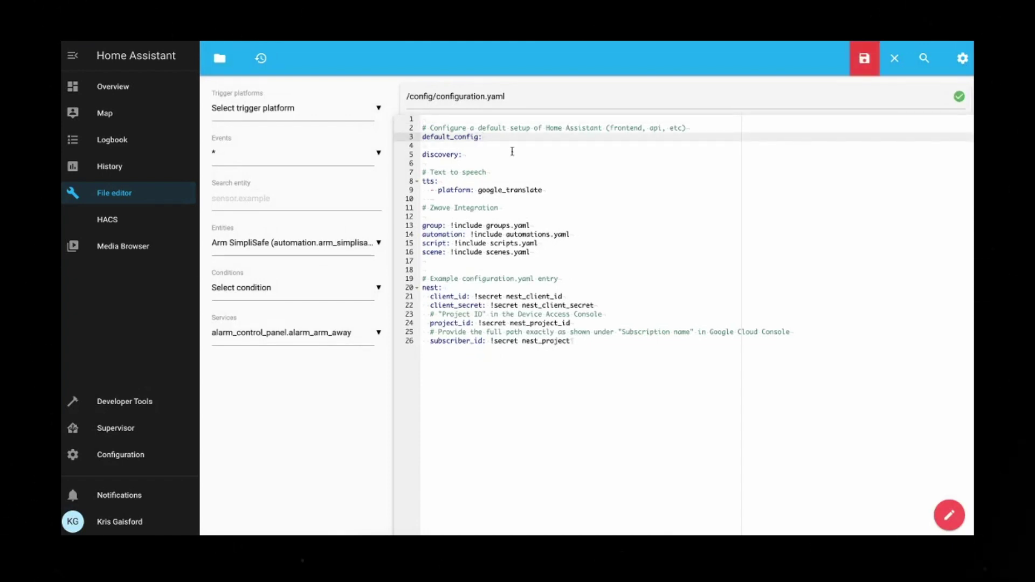
left_click(512, 157)
key("Return")
key("Return")
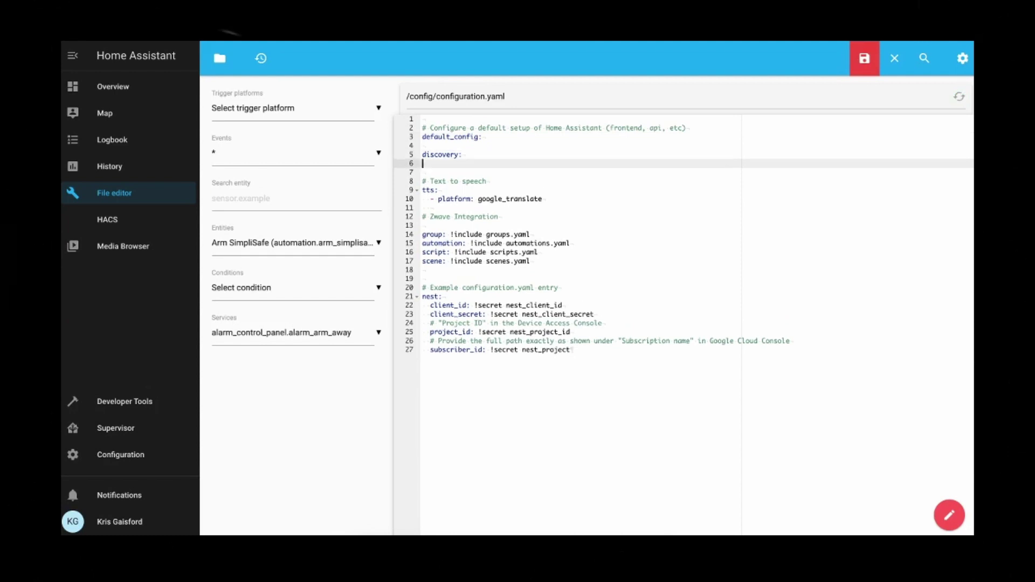
key("ctrl+v")
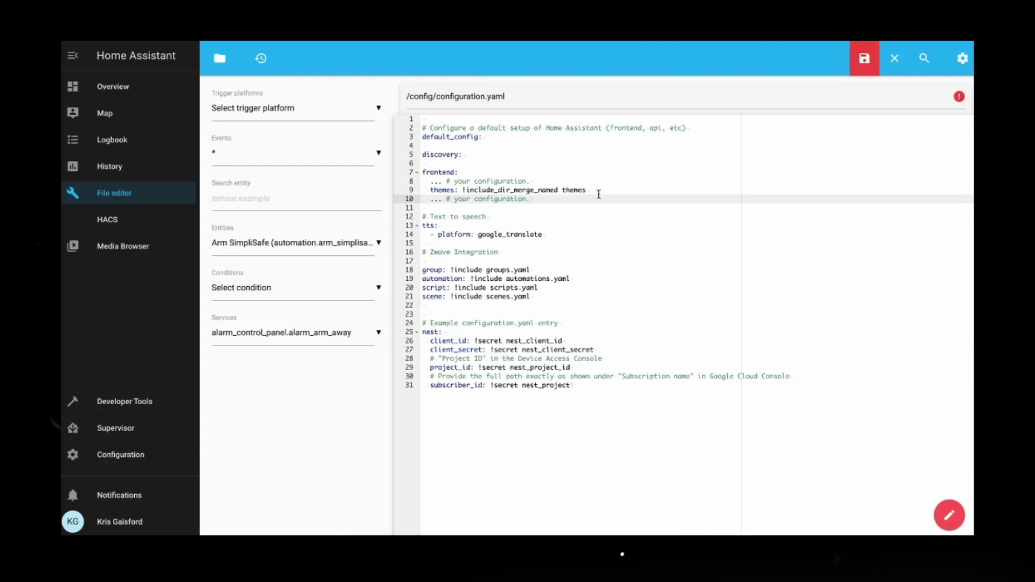
Delete the '# your configuration' placeholder comment lines and save configuration.yaml
left_click_drag(598, 195, 599, 193)
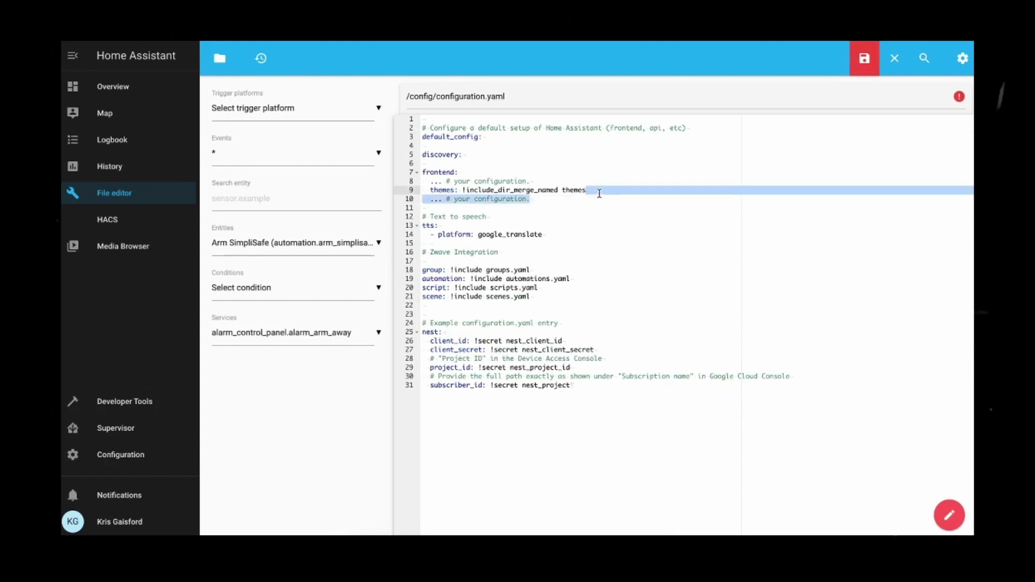
key("BackSpace")
left_click(559, 184)
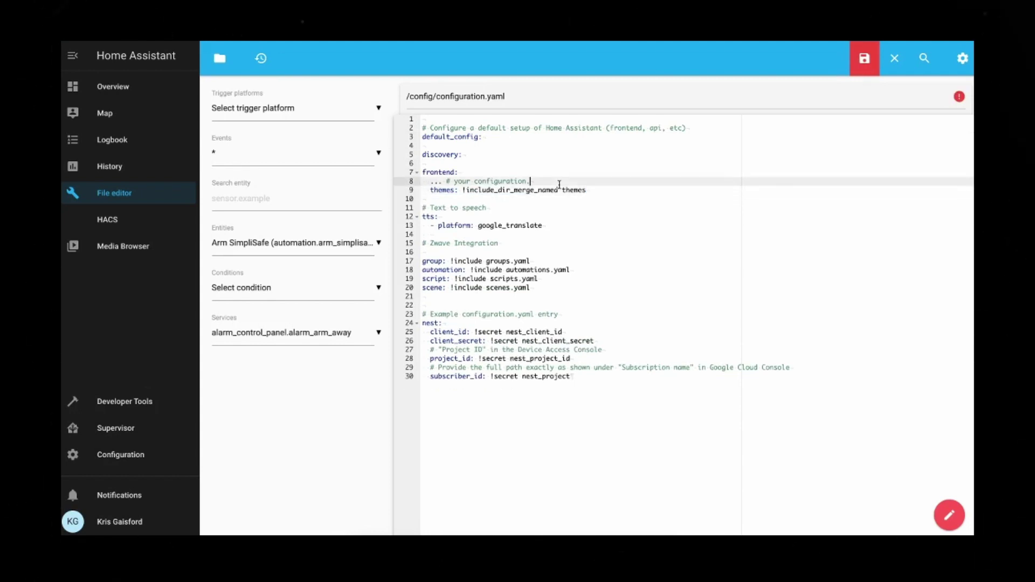
left_click_drag(557, 179, 557, 172)
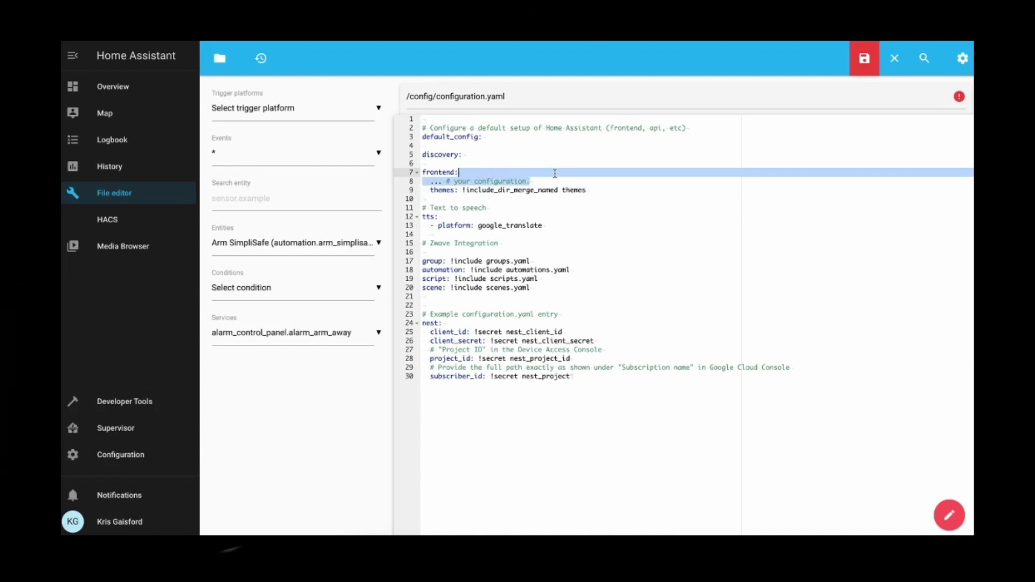
key("BackSpace")
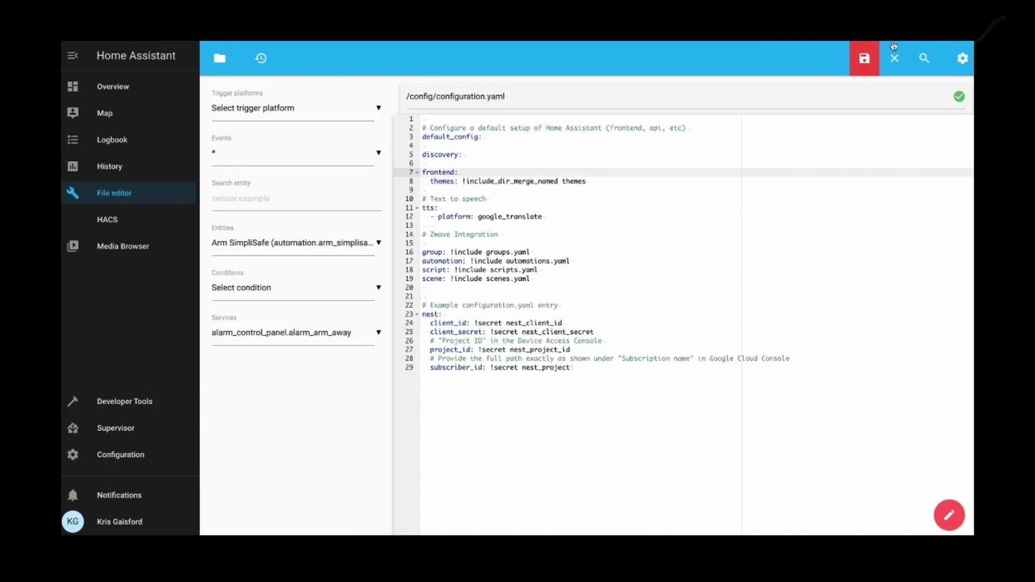
left_click(864, 58)
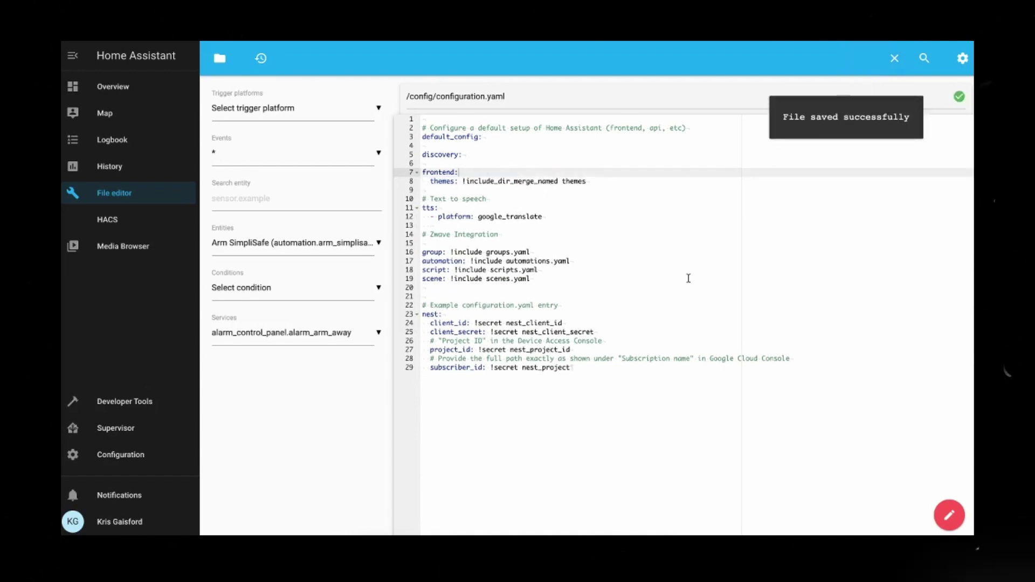
Copy the README's background: var(--background-image) line and return to the Home Assistant Overview
left_click(536, 531)
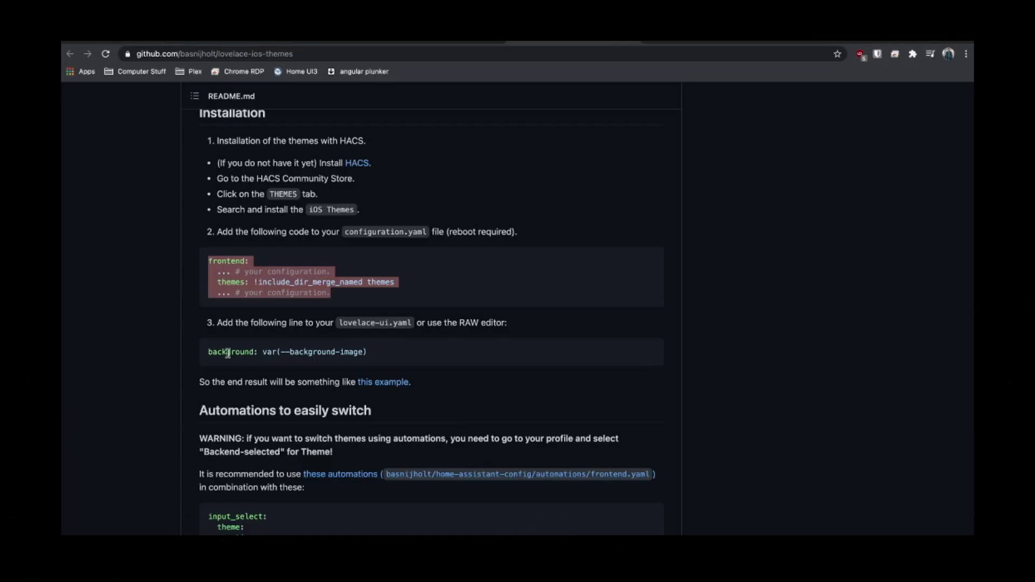
left_click_drag(209, 352, 365, 351)
right_click(372, 356)
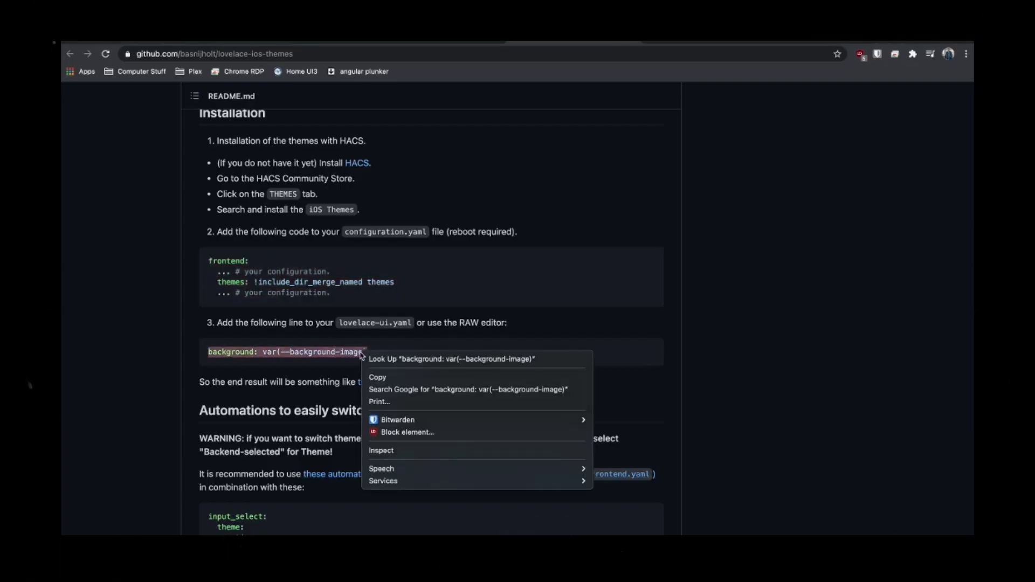
left_click(373, 377)
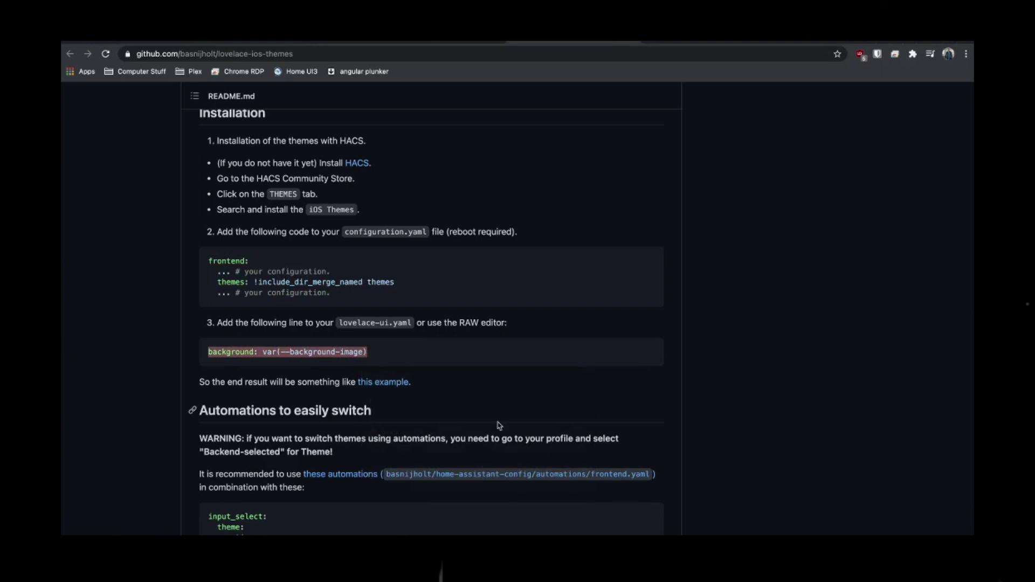
left_click(593, 531)
left_click(108, 87)
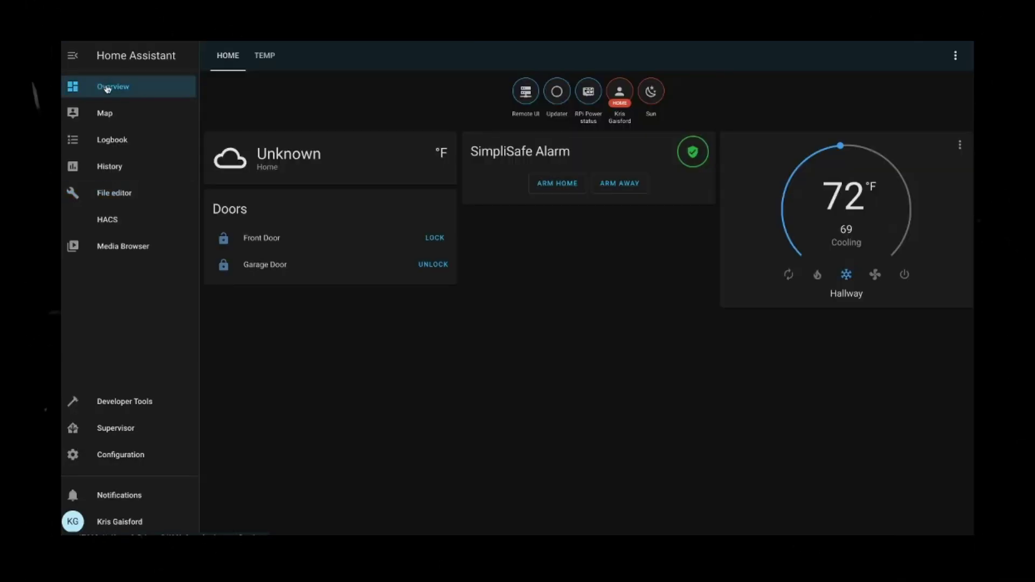
Add background: var(--background-image) as the first line of the dashboard's raw configuration and save
left_click(955, 56)
left_click(939, 81)
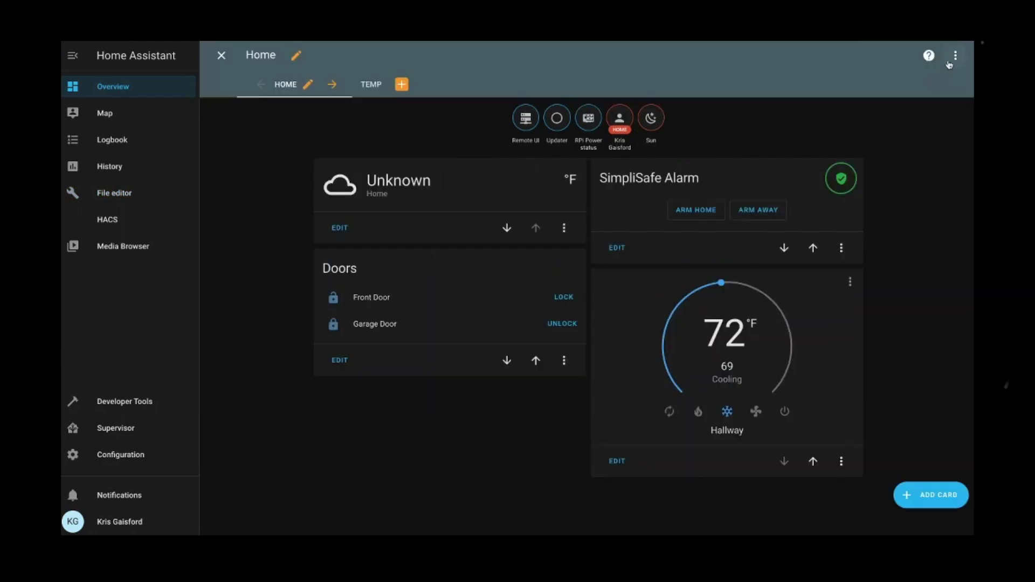
left_click(954, 56)
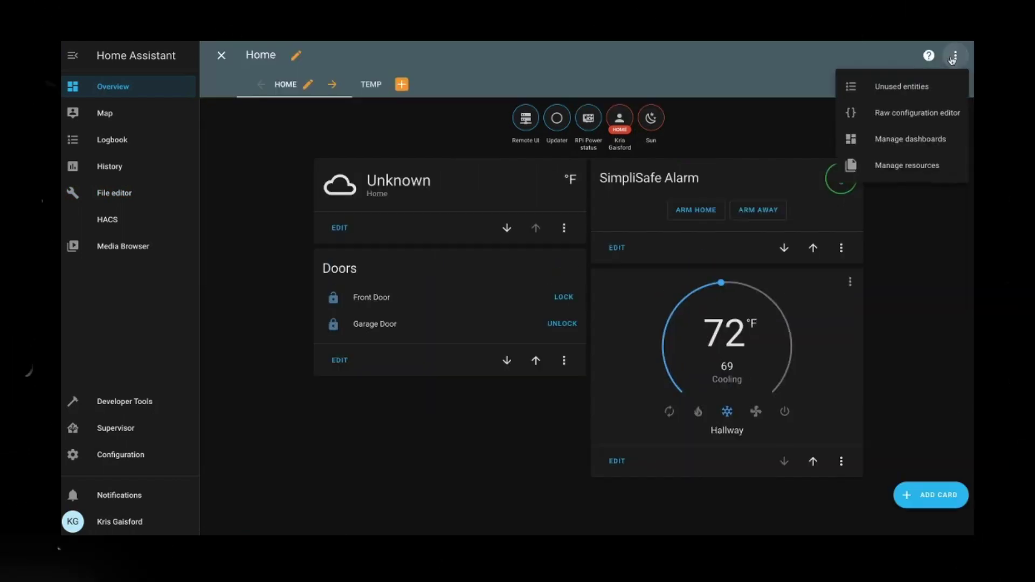
left_click(883, 114)
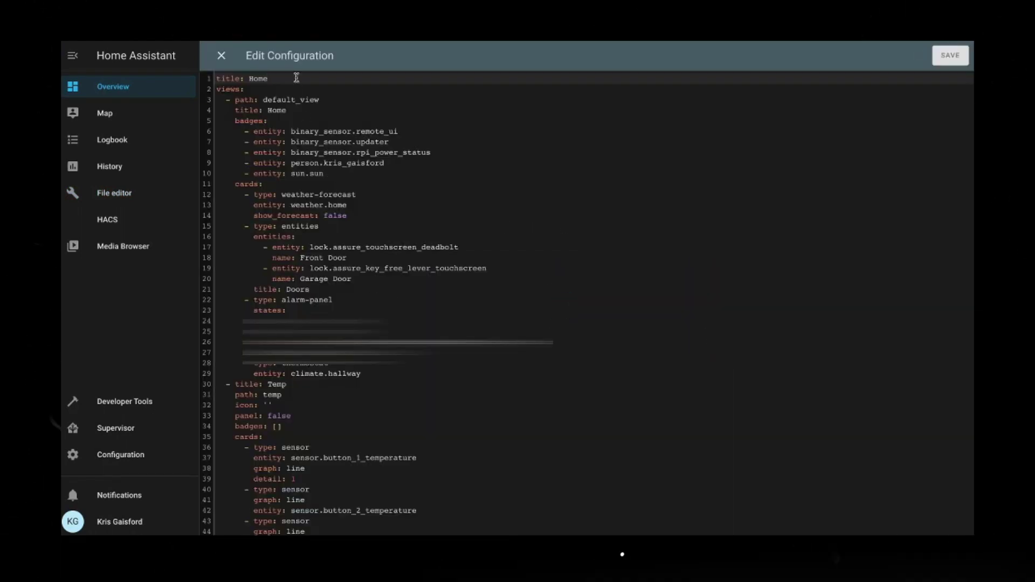
key("Return")
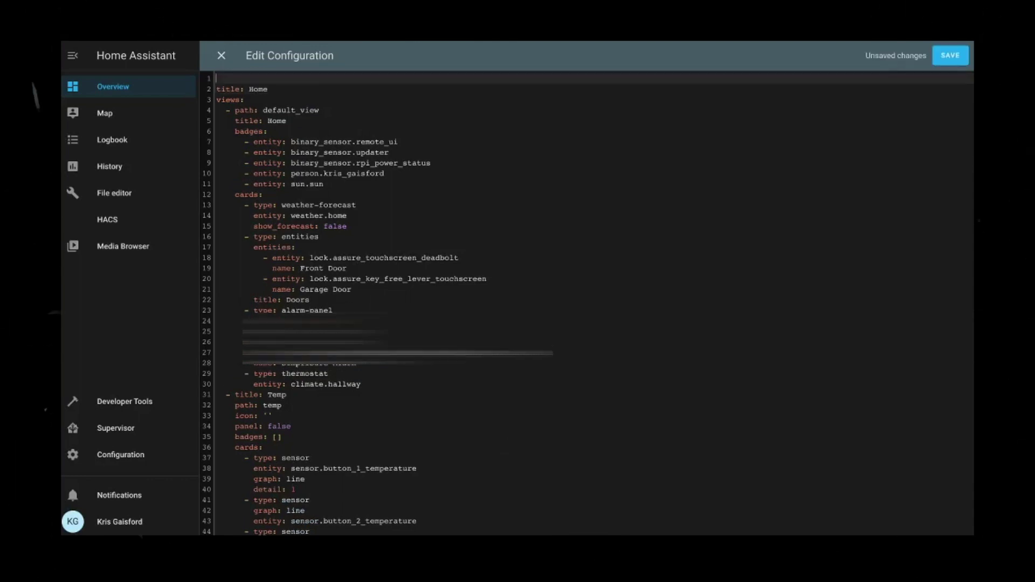
key("ctrl+v")
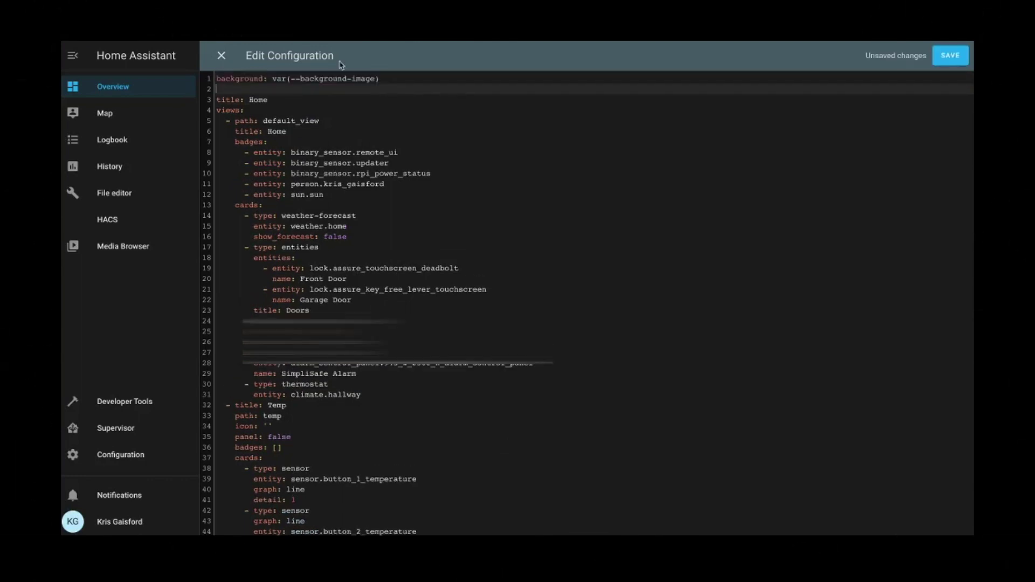
key("BackSpace")
left_click(453, 142)
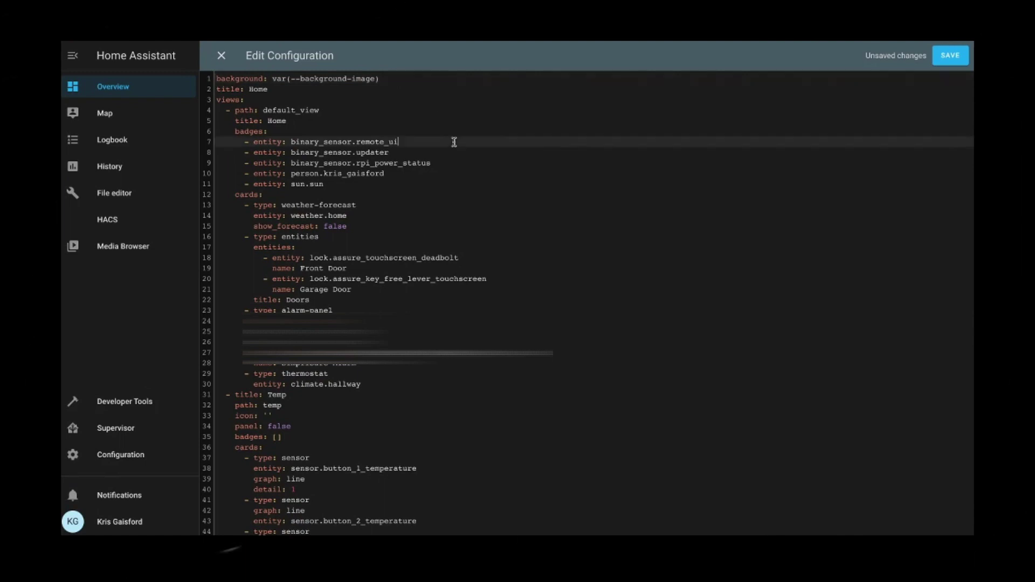
left_click(952, 56)
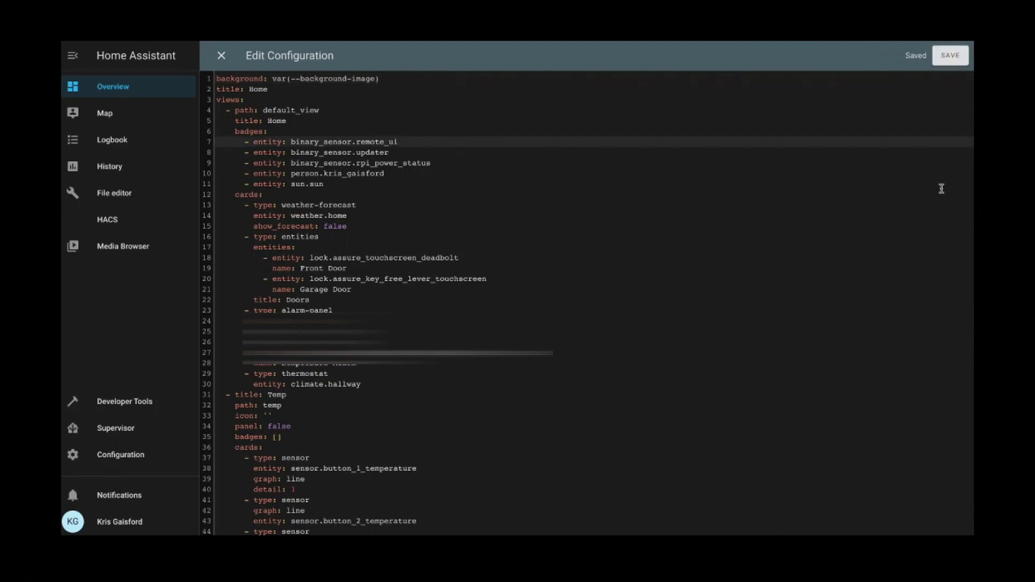
left_click(221, 56)
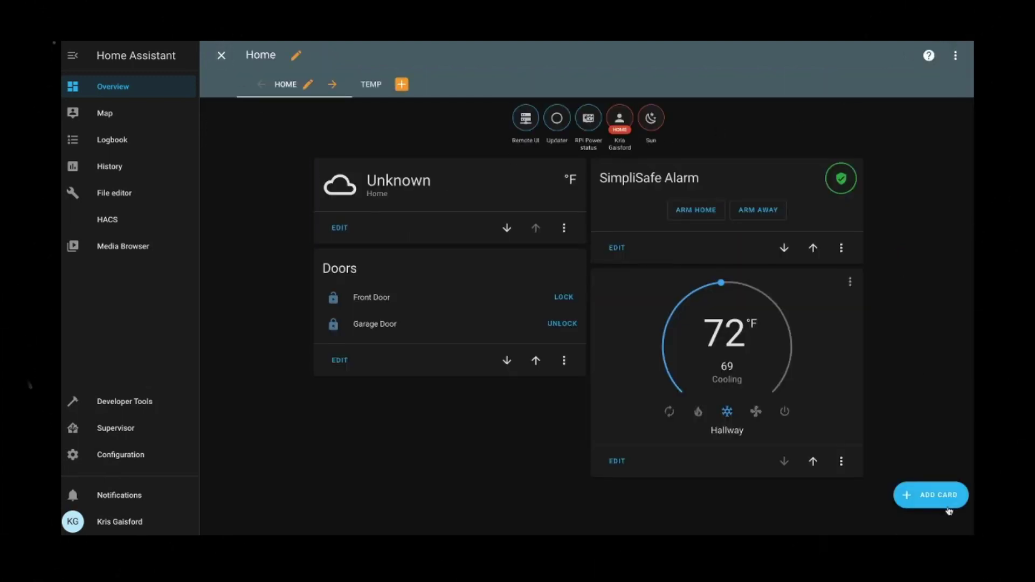
Run Check Configuration in Server Controls, getting 'Configuration valid!', then confirm a server restart
left_click(221, 56)
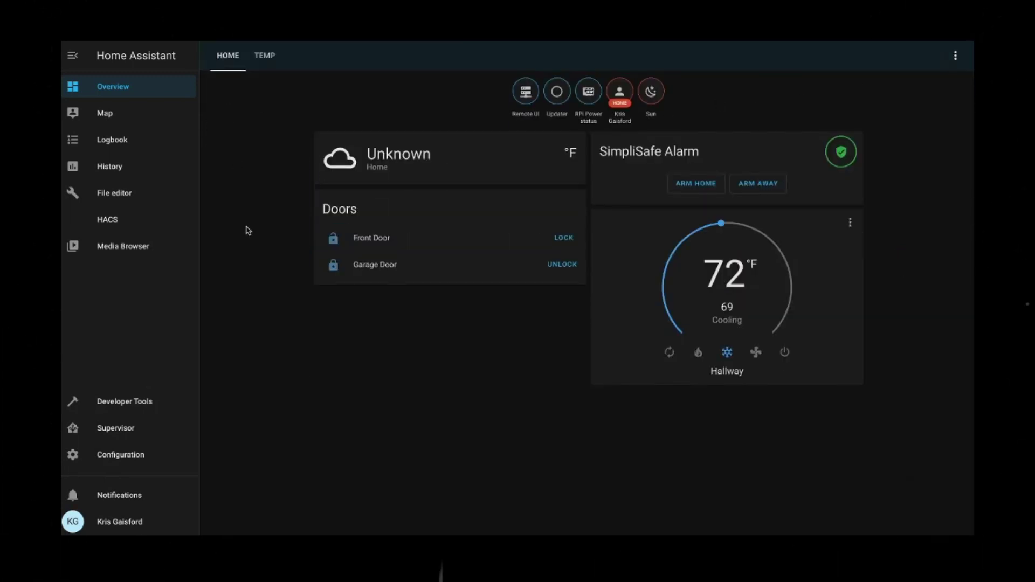
left_click(124, 456)
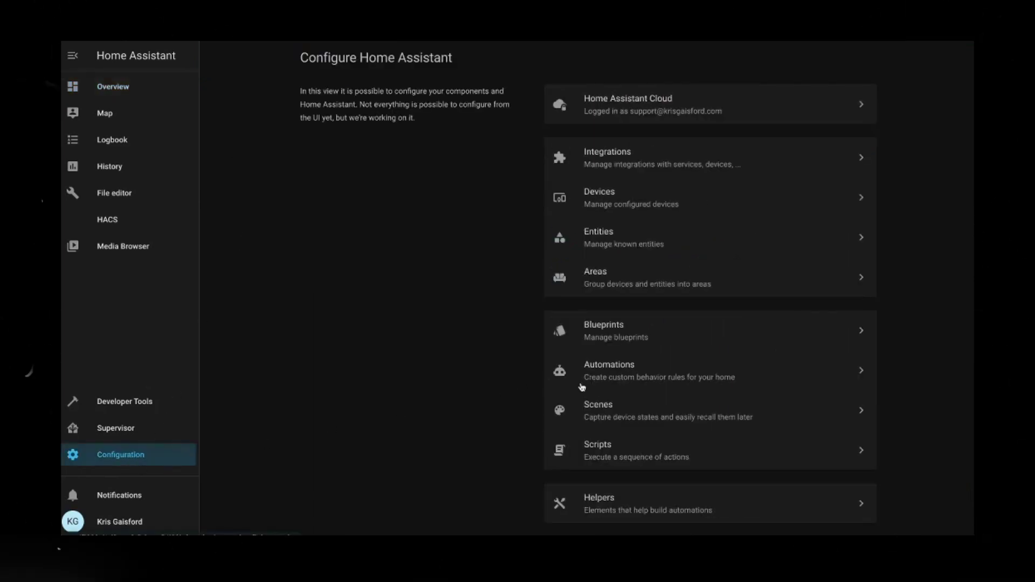
scroll(441, 365, "down", 8)
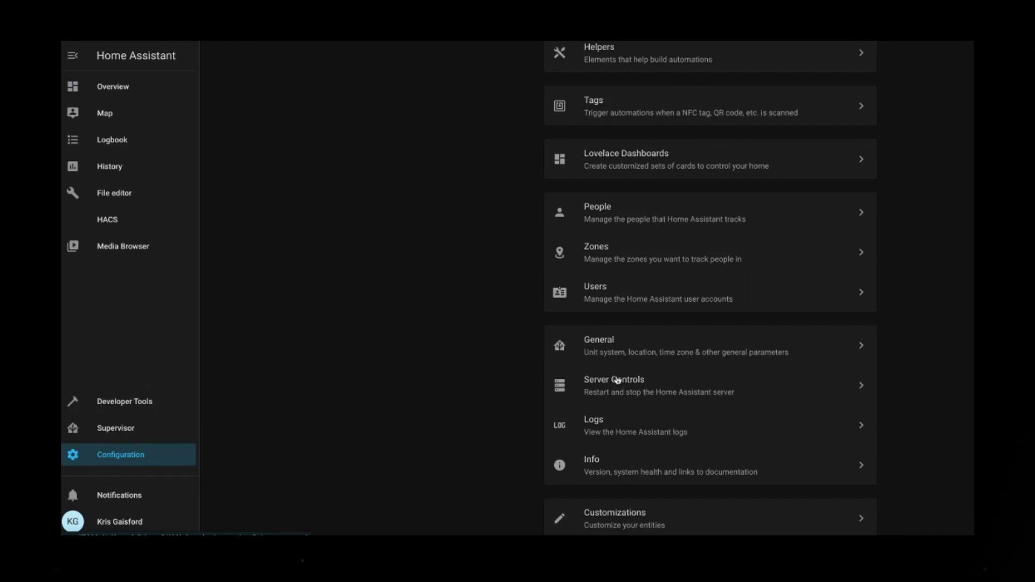
left_click(564, 379)
left_click(706, 215)
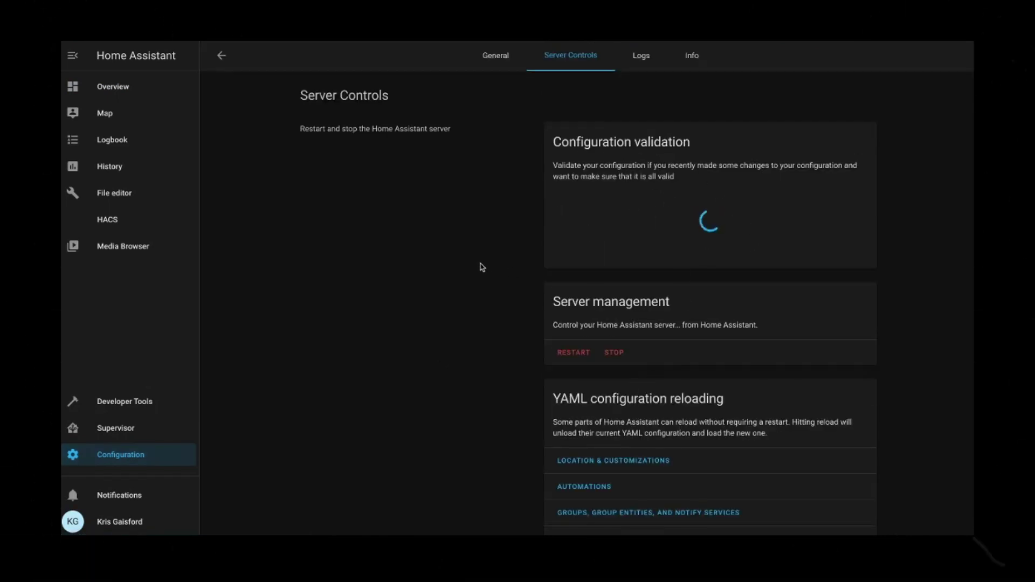
left_click_drag(681, 206, 771, 209)
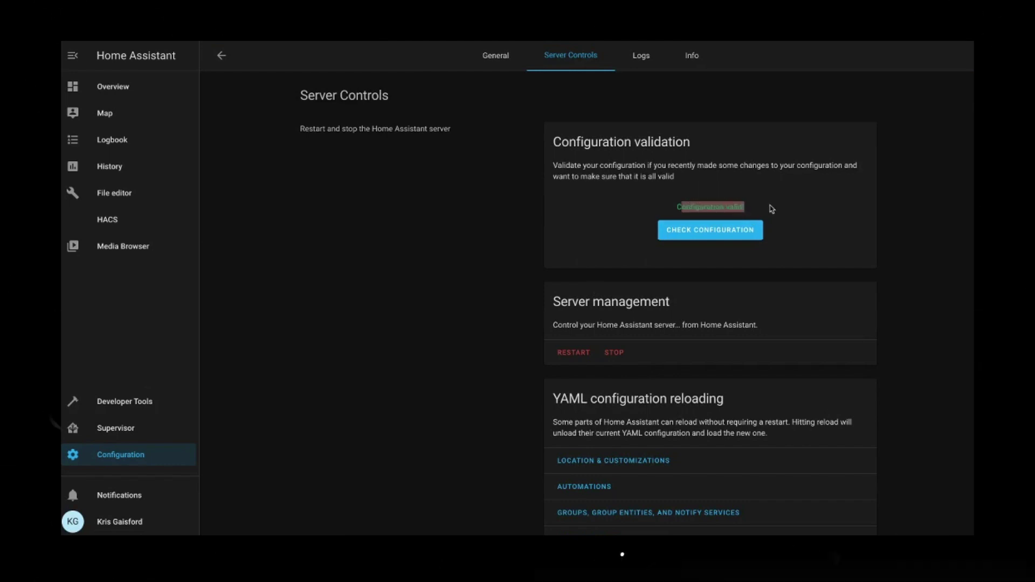
left_click(694, 249)
left_click(572, 353)
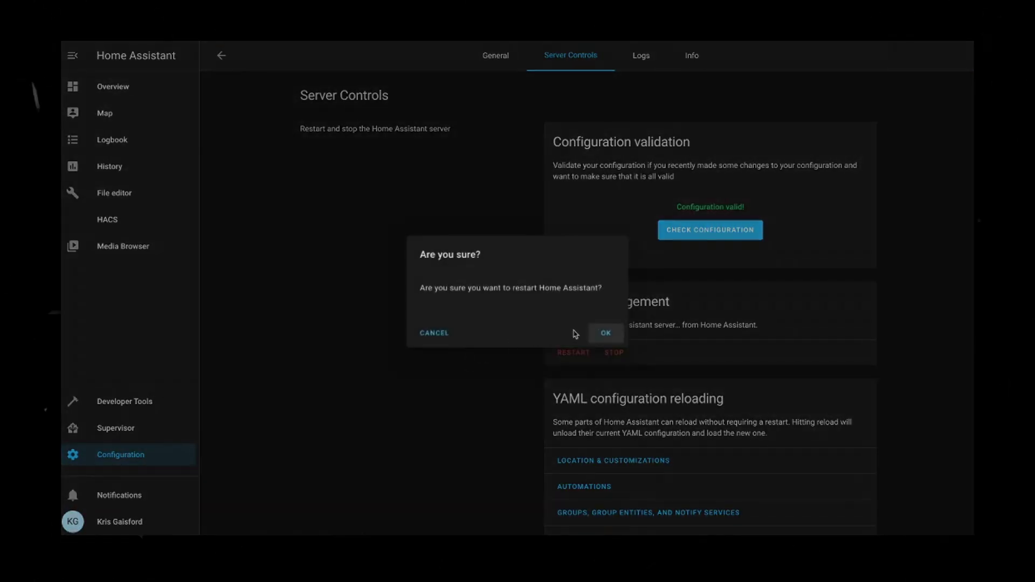
left_click(605, 333)
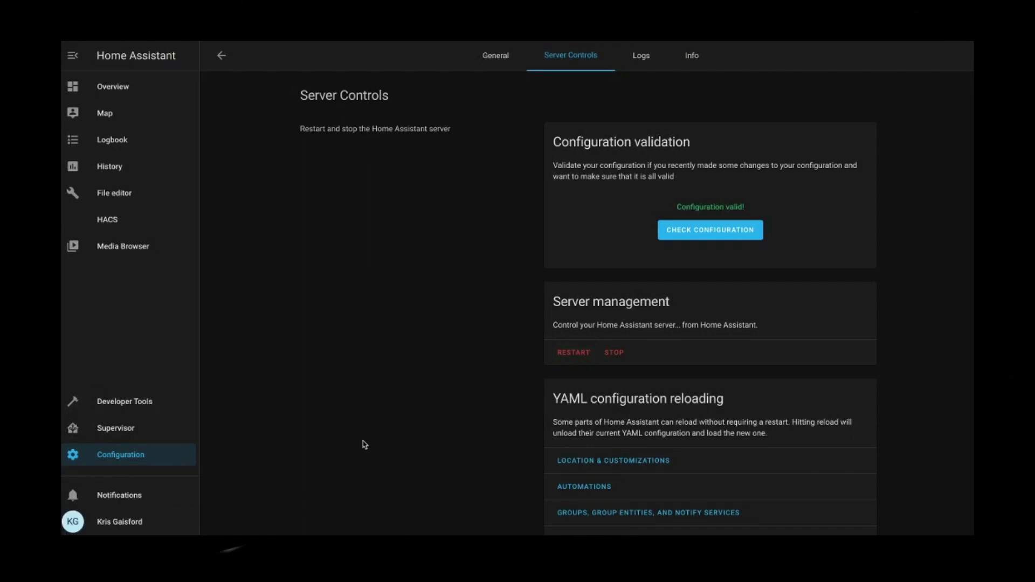
Set the profile theme to ios-dark-mode-blue-red
left_click(166, 520)
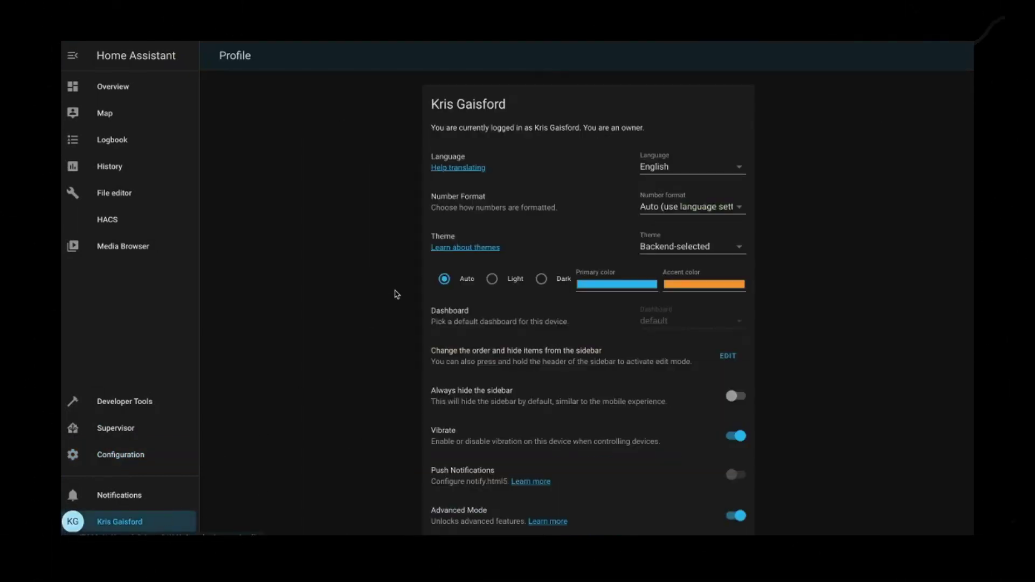
left_click(708, 250)
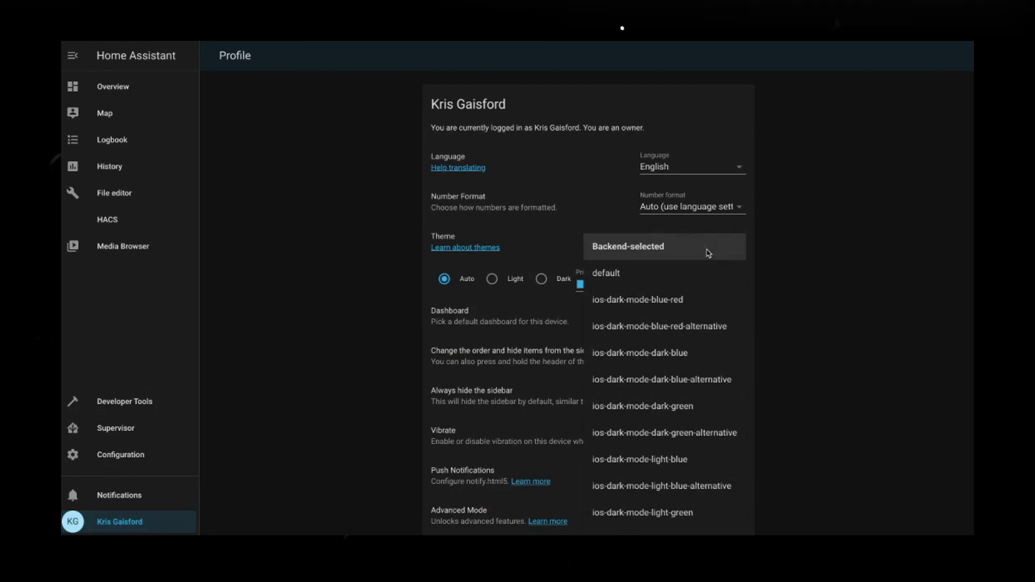
left_click(657, 310)
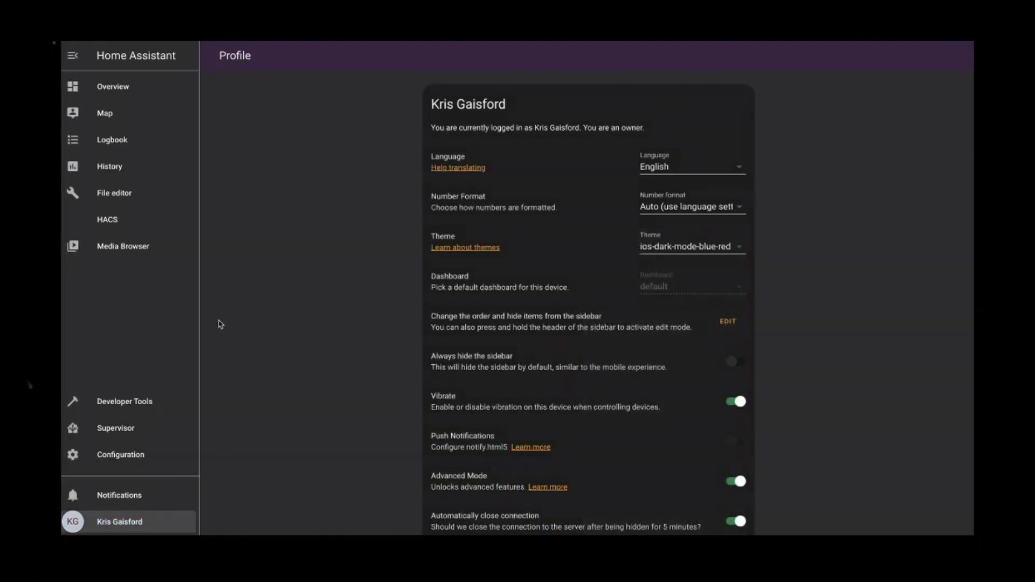
View the Overview's TEMP and HOME tabs with the blue-red gradient background
left_click(133, 86)
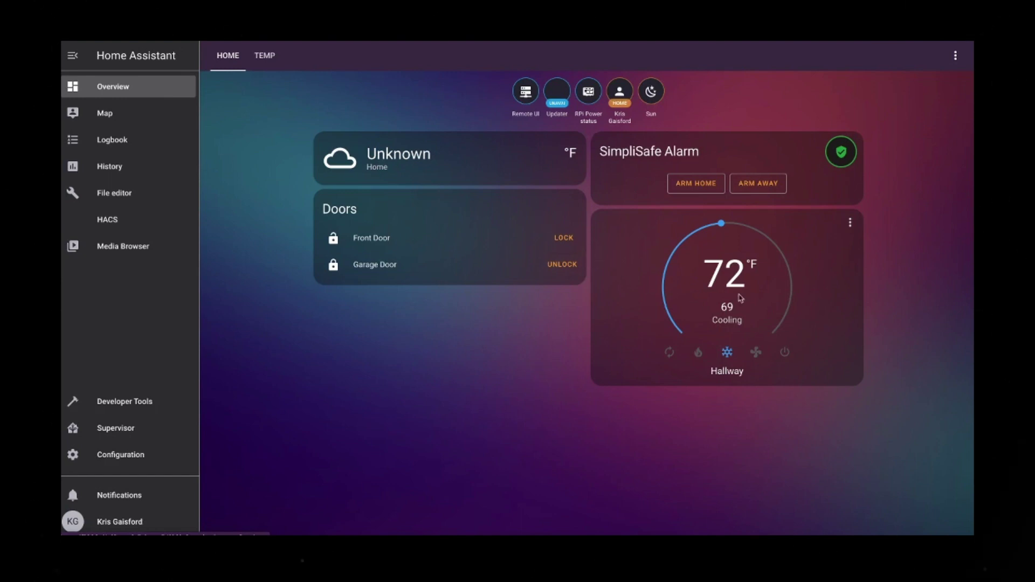
left_click(265, 55)
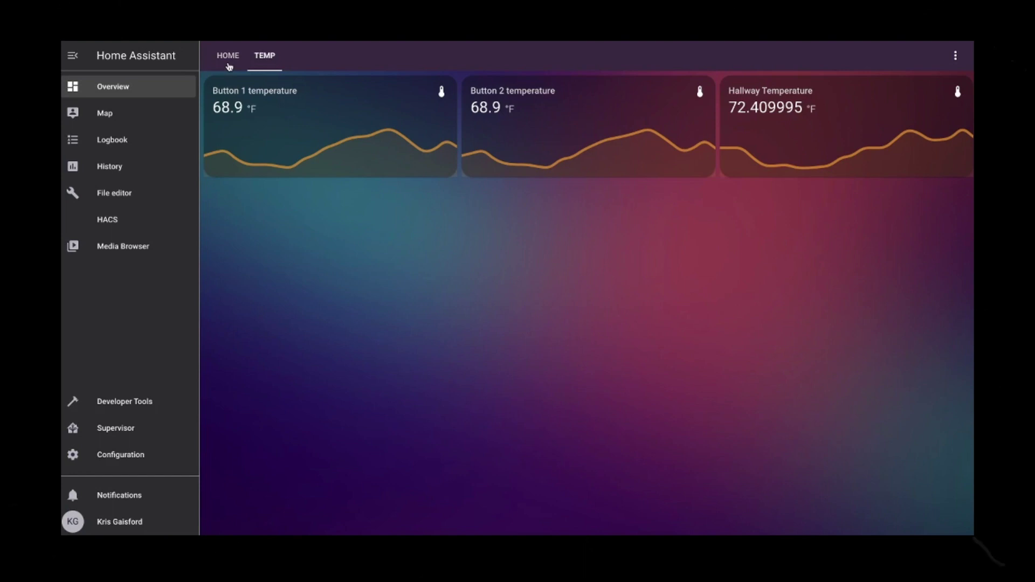
left_click(229, 65)
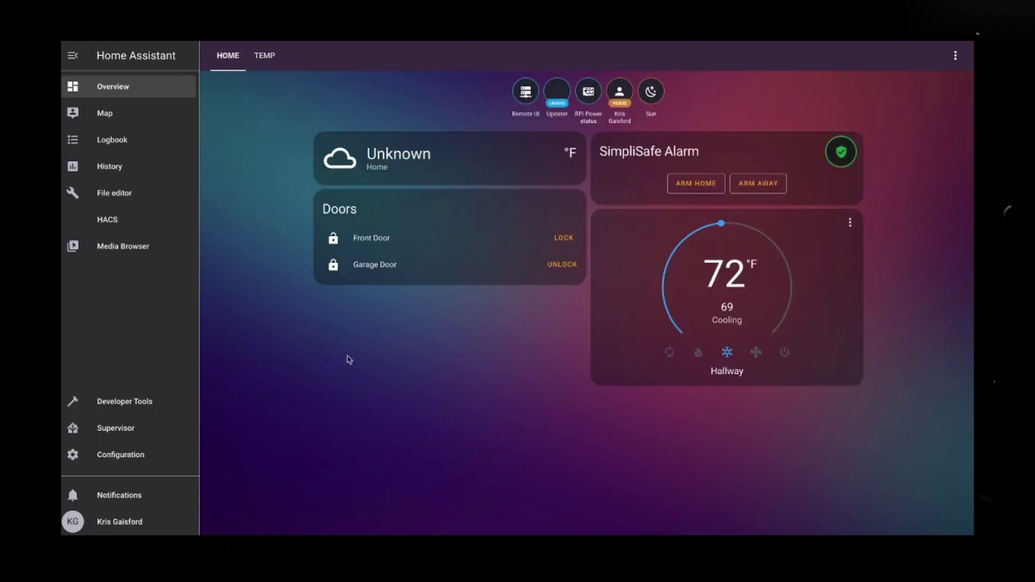